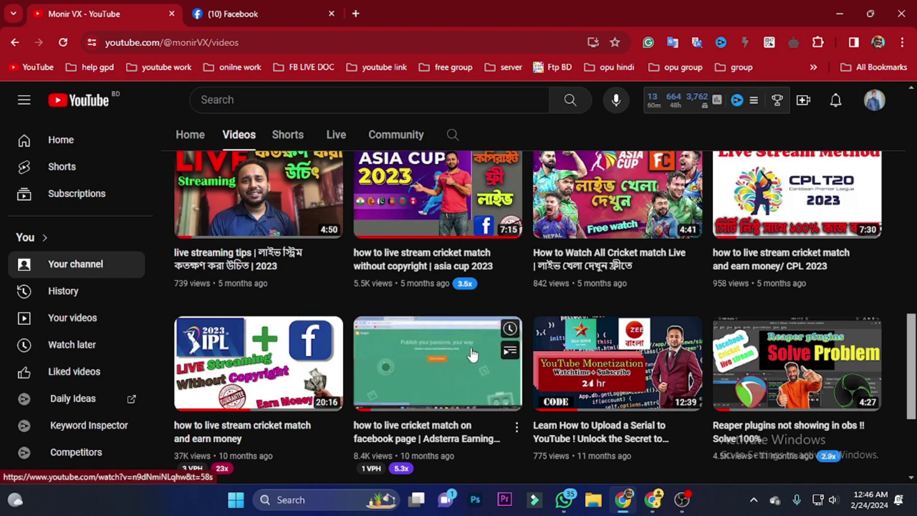
scroll(488, 279, "down", 4)
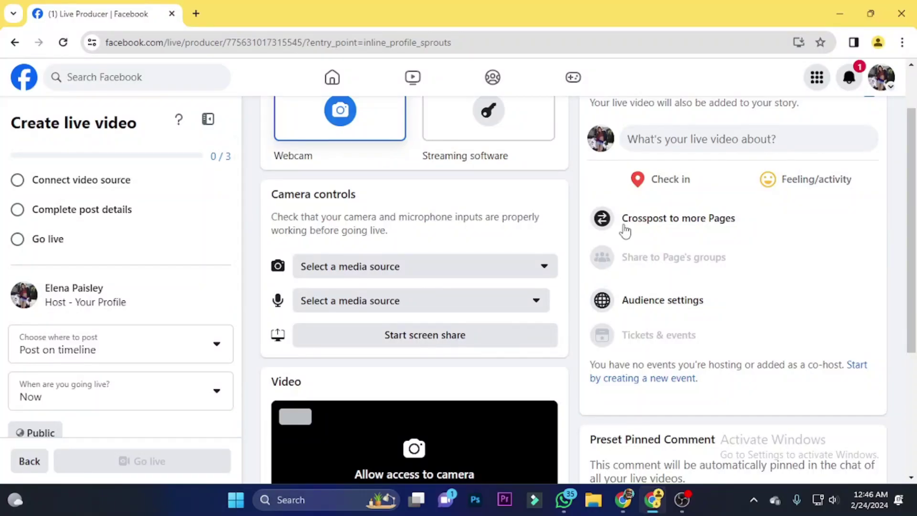
scroll(625, 231, "up", 1)
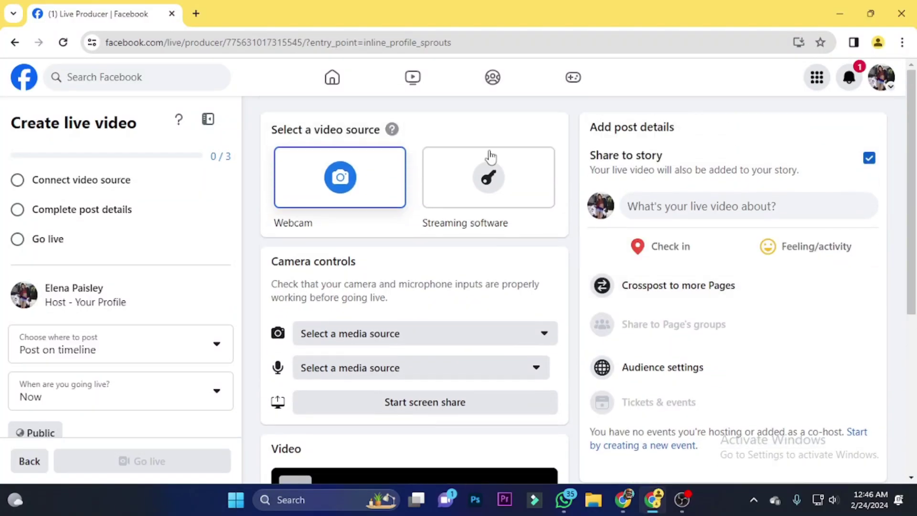
left_click(15, 42)
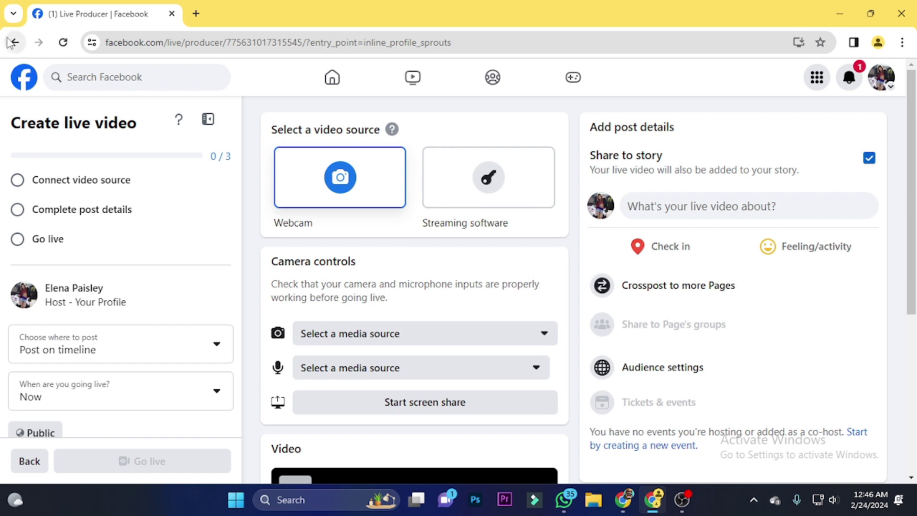
scroll(427, 340, "down", 5)
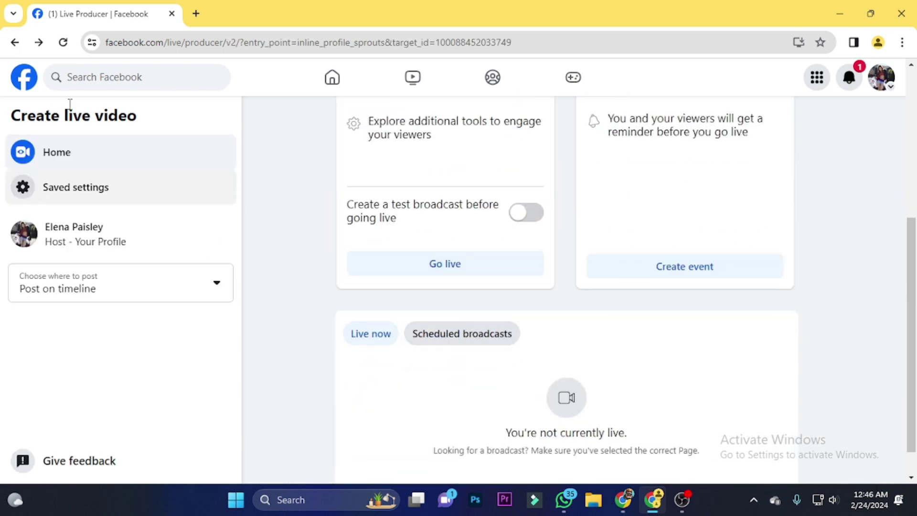
left_click(15, 42)
scroll(535, 311, "down", 3)
scroll(504, 246, "up", 2)
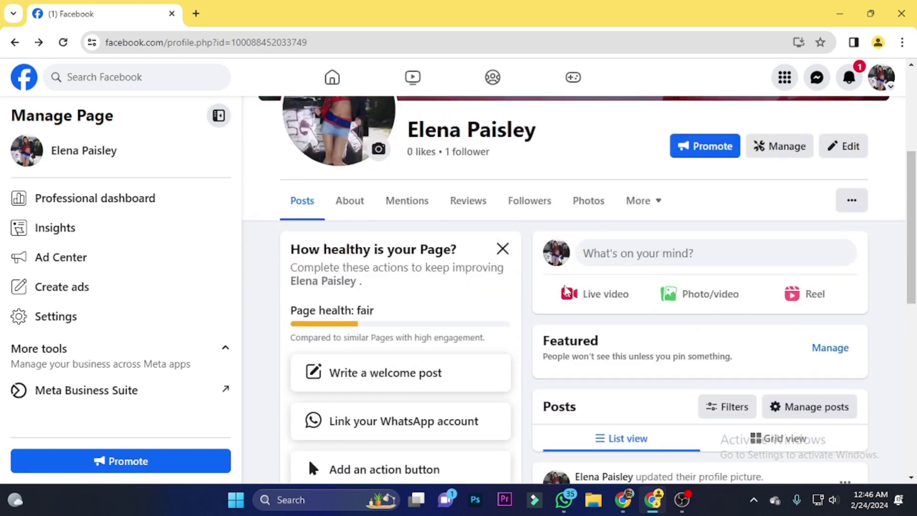
- Start a new live video from the Page's post composer and choose to go live
left_click(581, 297)
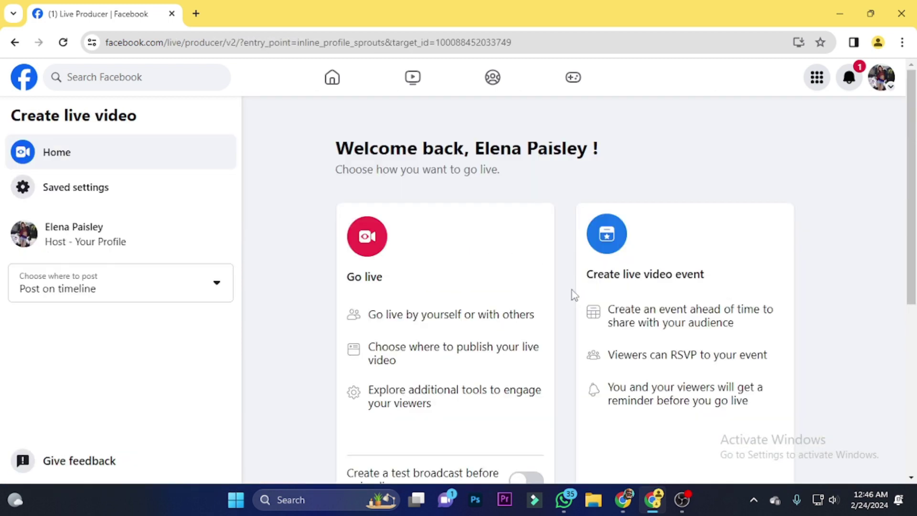
scroll(492, 330, "down", 3)
left_click(436, 397)
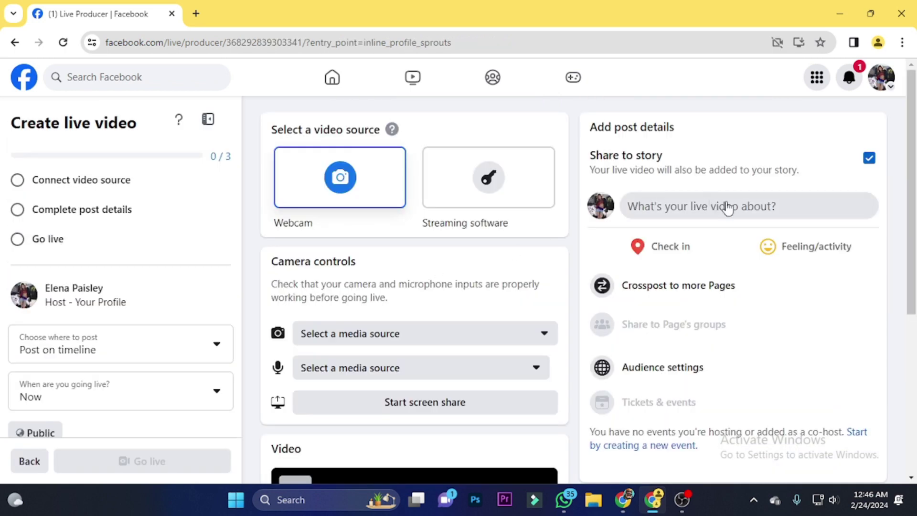
- Enter "live test" as the live video's post title and "live test @#" as its description
left_click(717, 206)
left_click(348, 228)
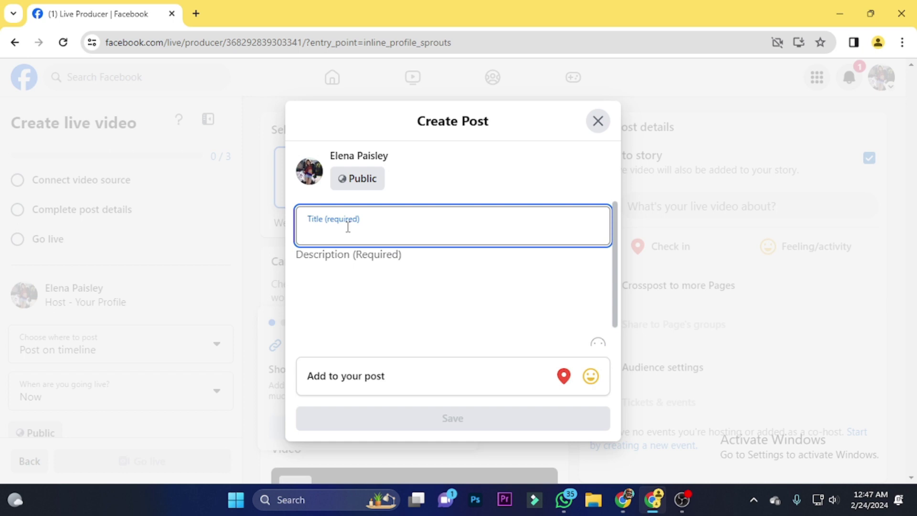
type("live test")
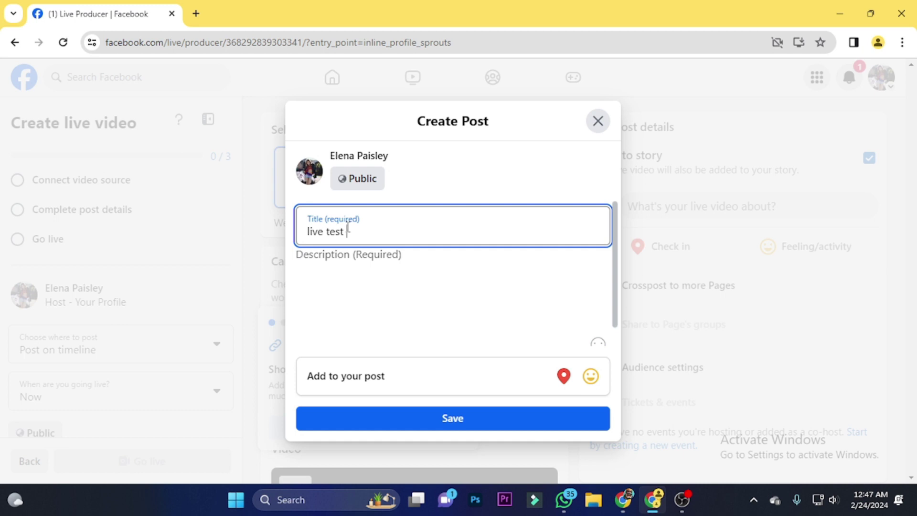
left_click(350, 258)
type("liv")
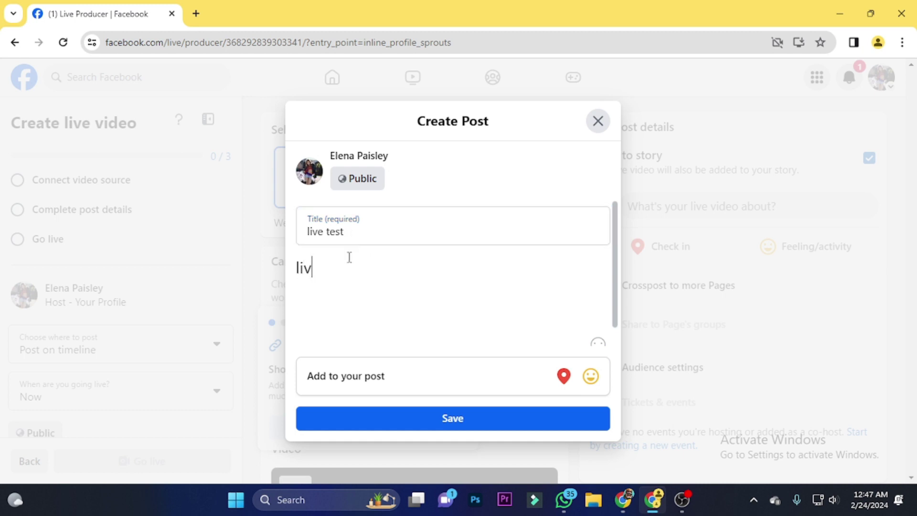
type("e test @#")
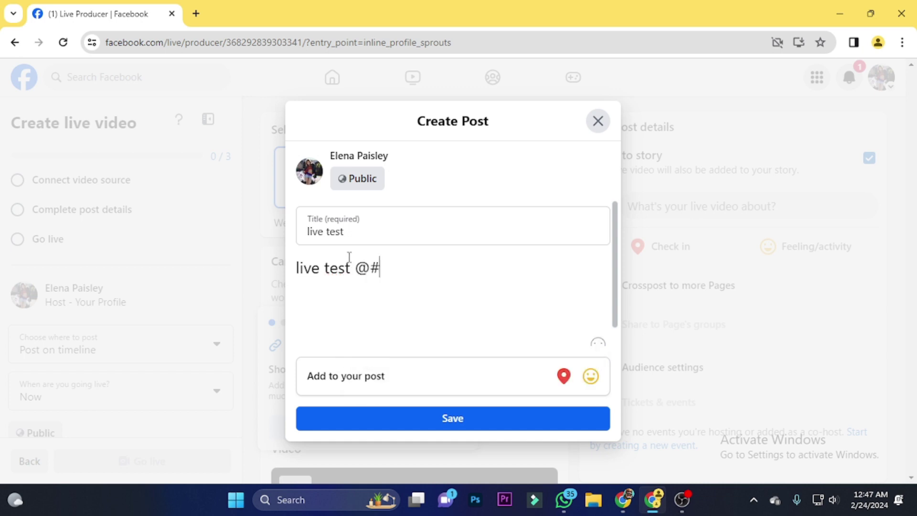
- Replace the "@#" at the end of the description with the hashtag "#psl"
key("Left")
key("BackSpace")
type("psl")
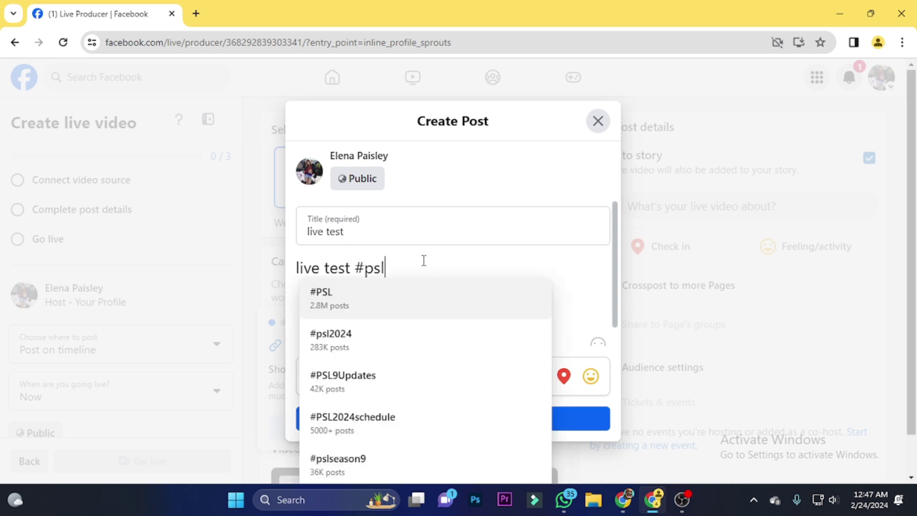
- Remove the hashtag so the description reads only "live test", and save the post details
key("BackSpace")
key("BackSpace")
key("BackSpace")
key("BackSpace")
key("BackSpace")
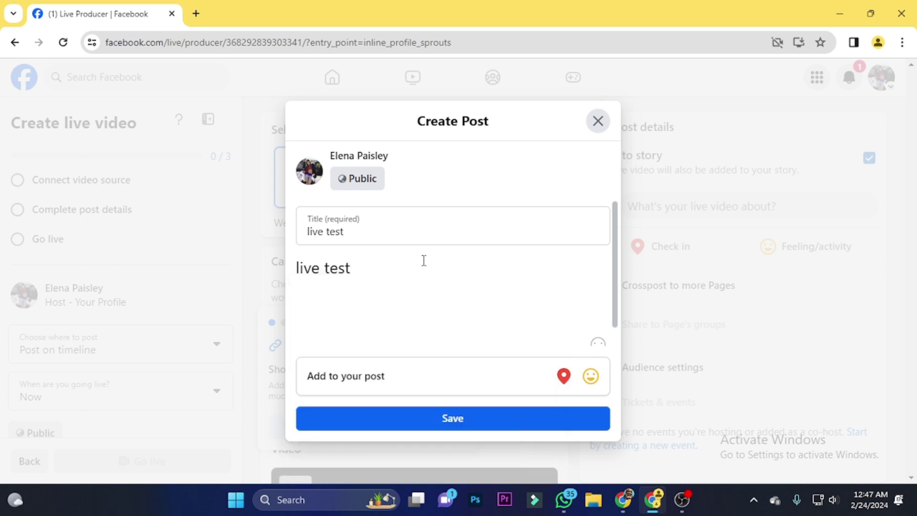
left_click(501, 426)
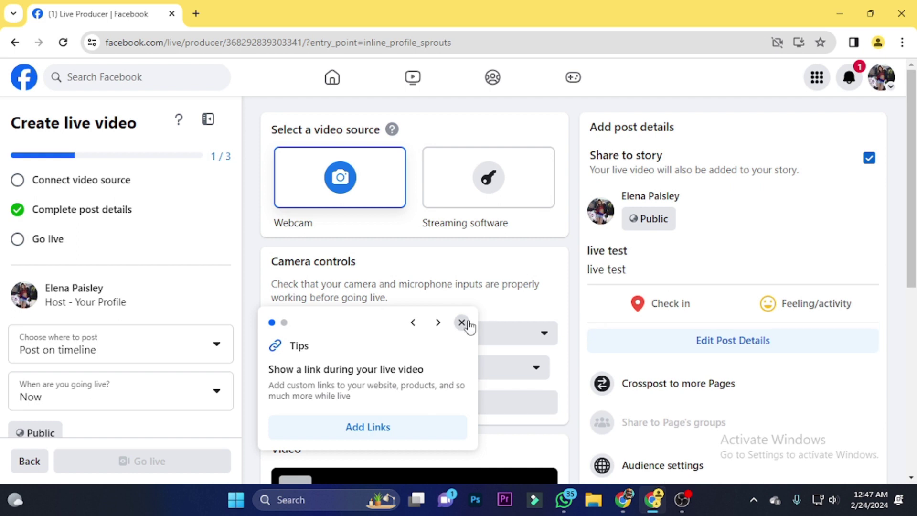
- Dismiss the two tips and check the minimum age and location options in the audience settings without changing them
left_click(462, 323)
scroll(585, 286, "down", 3)
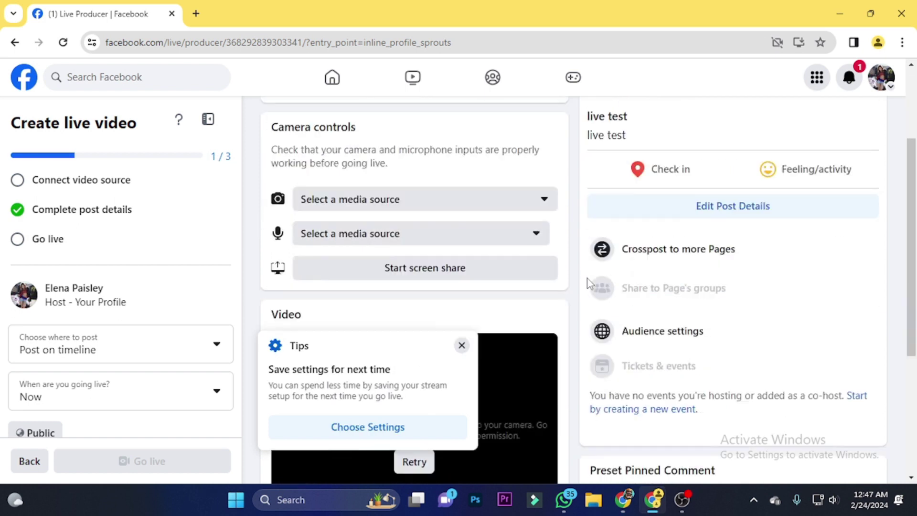
left_click(462, 345)
left_click(649, 337)
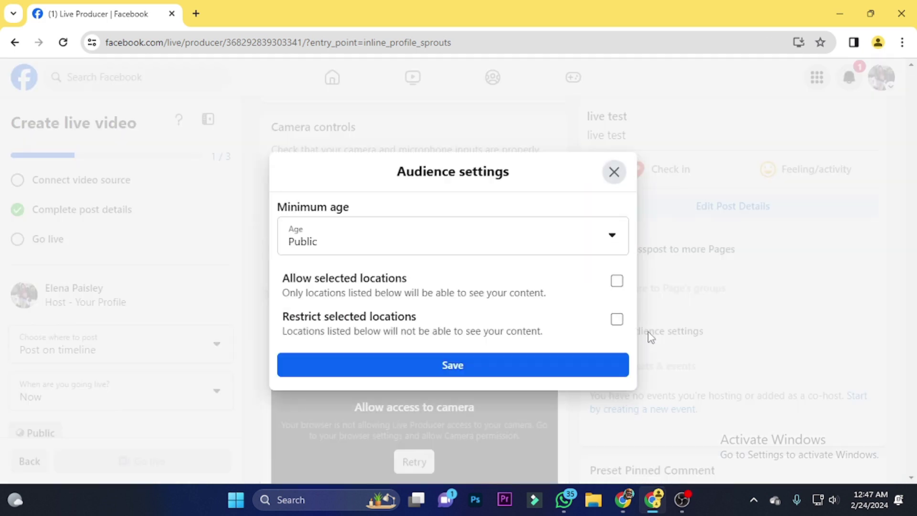
left_click(613, 173)
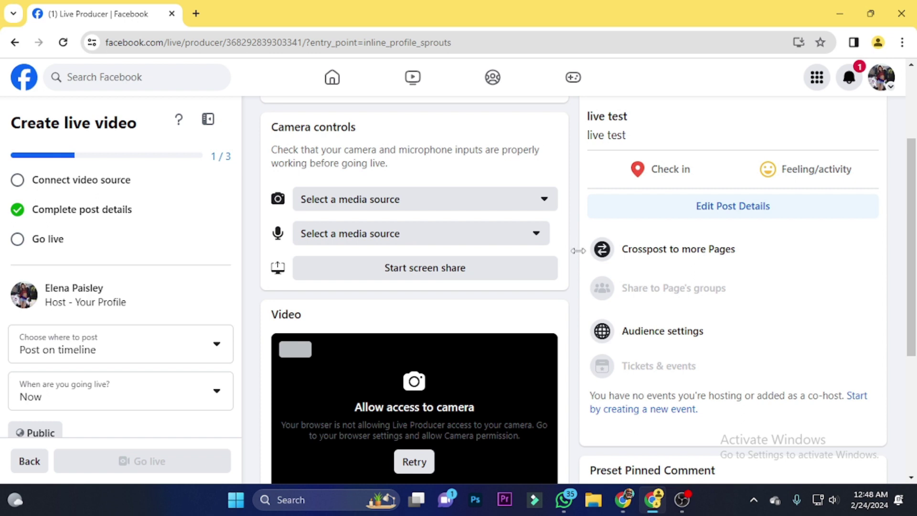
- Review the crossposting, events and pinned comment options, and reopen the audience settings
mouse_move(634, 295)
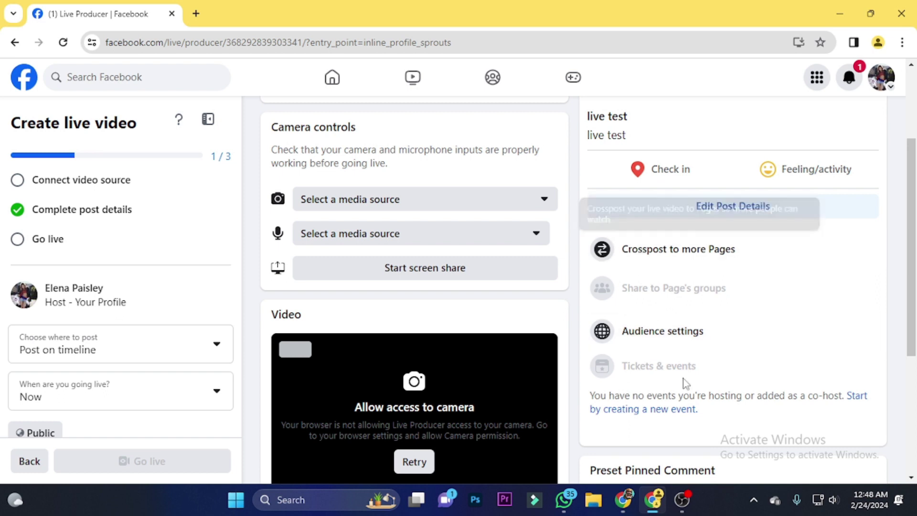
scroll(750, 376, "down", 3)
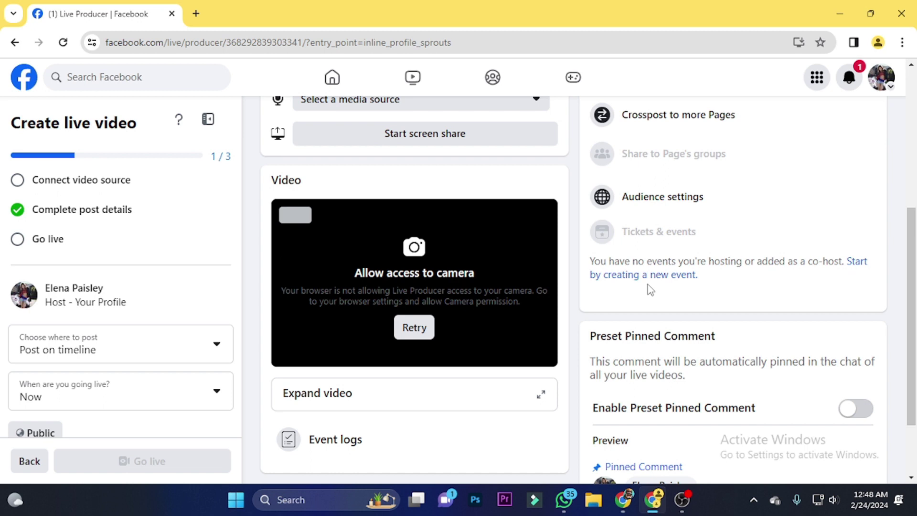
scroll(651, 290, "down", 2)
scroll(651, 290, "up", 3)
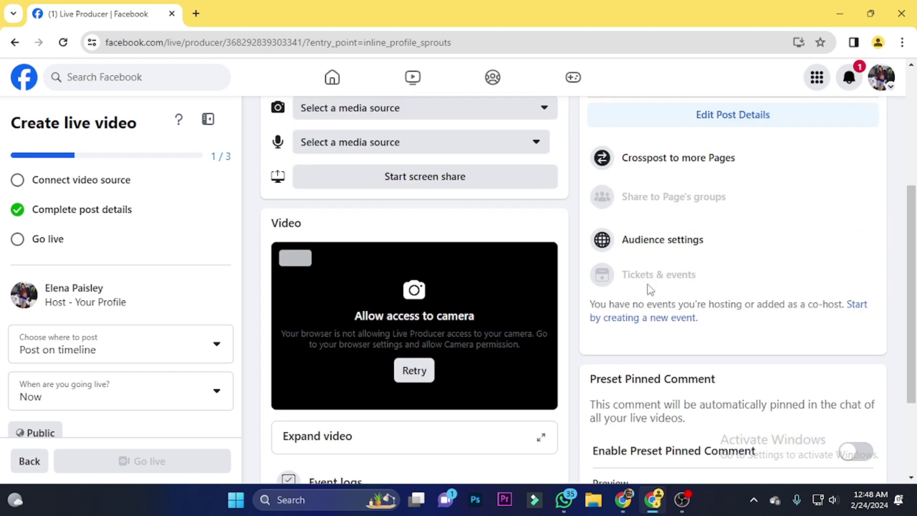
left_click(638, 241)
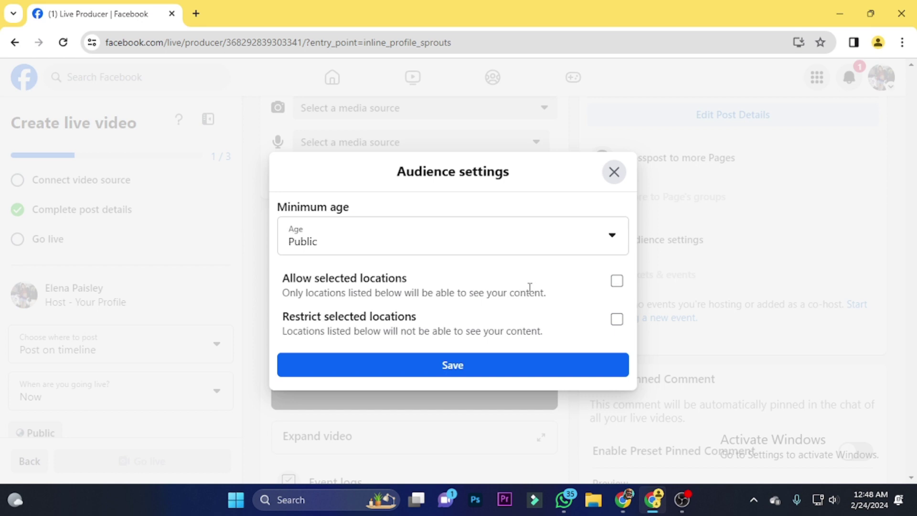
- Open the Facebook home page in a new browser tab and search for "psl"
left_click(196, 14)
left_click(397, 332)
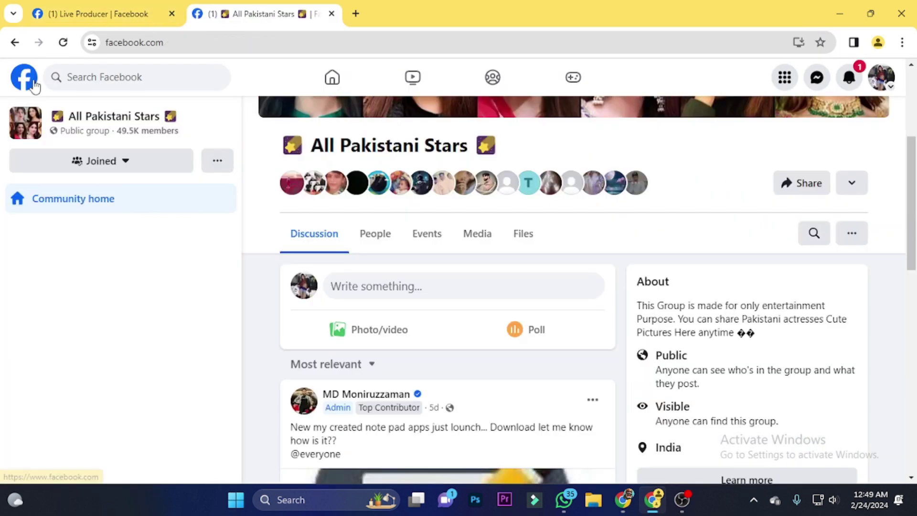
left_click(332, 77)
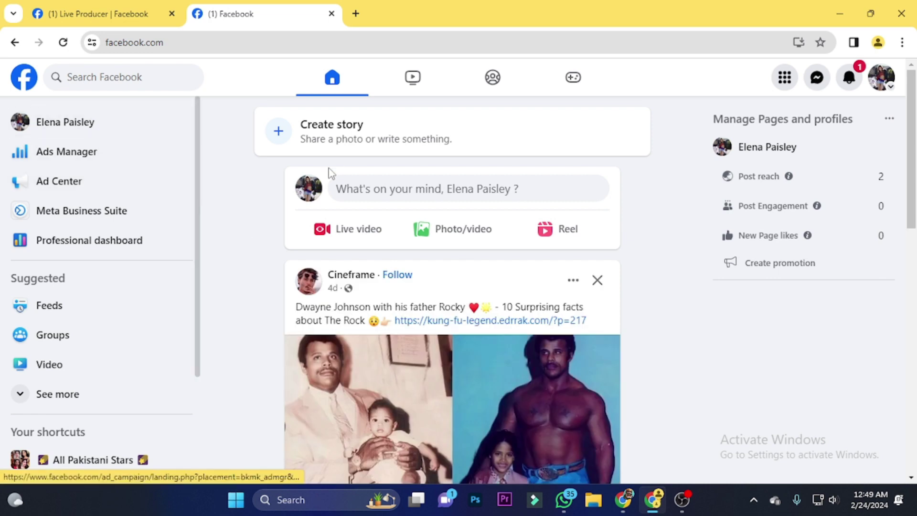
left_click(114, 76)
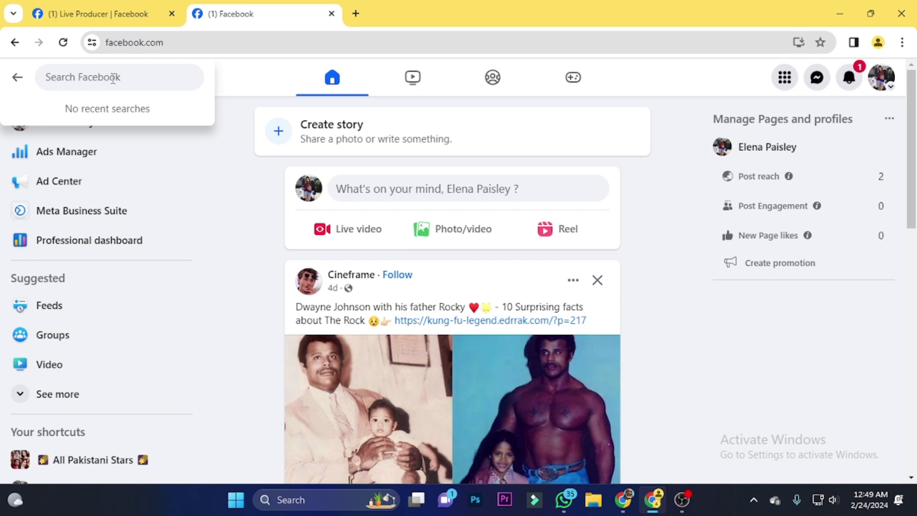
type("psl")
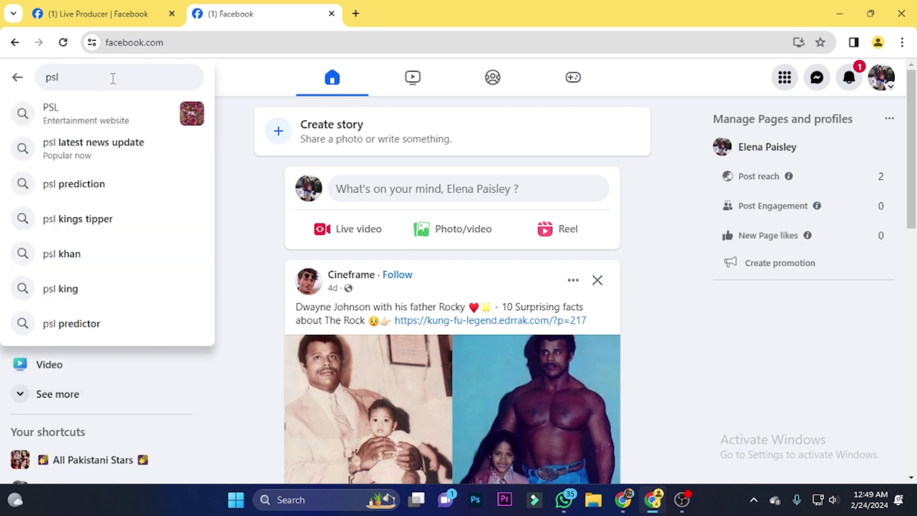
key("Return")
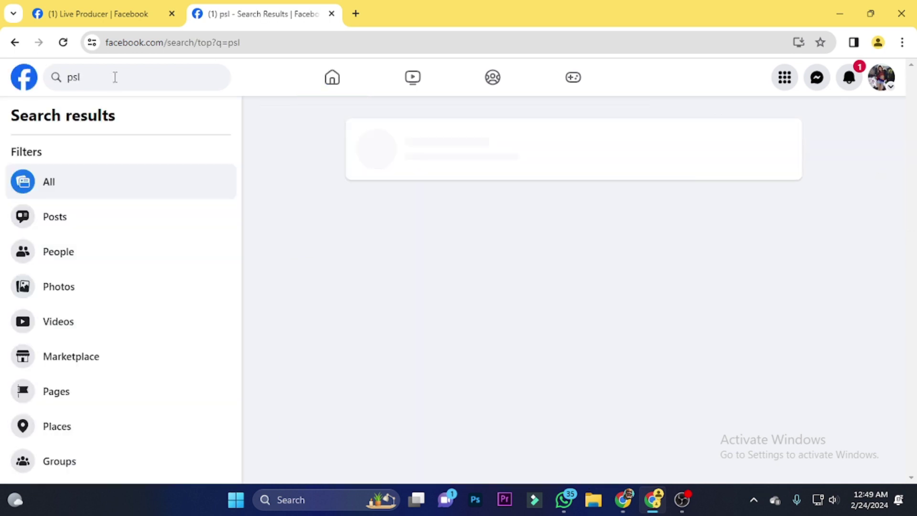
- Open the PSL page from the search results and block it, confirming the block
left_click(410, 144)
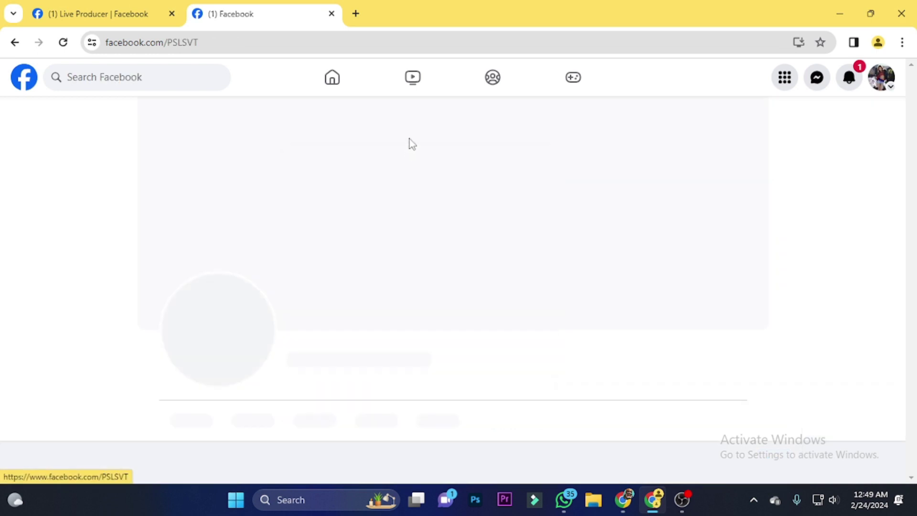
scroll(767, 386, "down", 1)
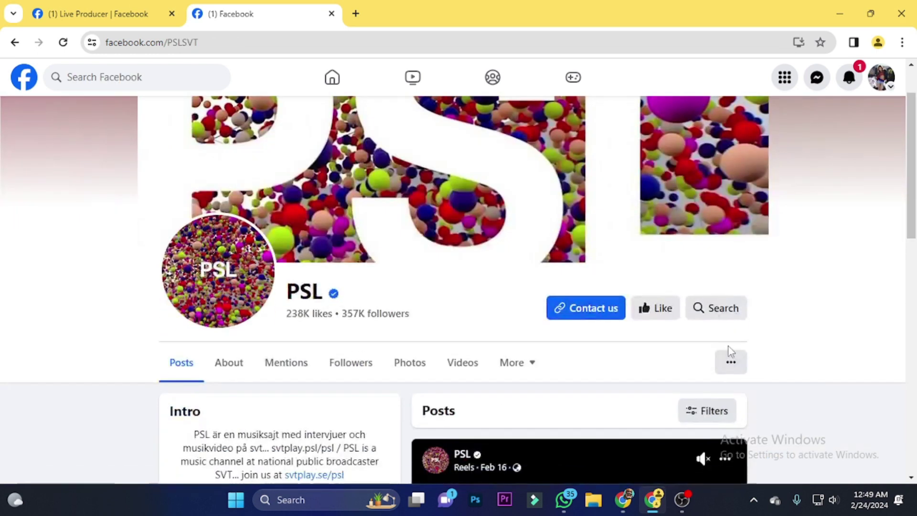
left_click(729, 362)
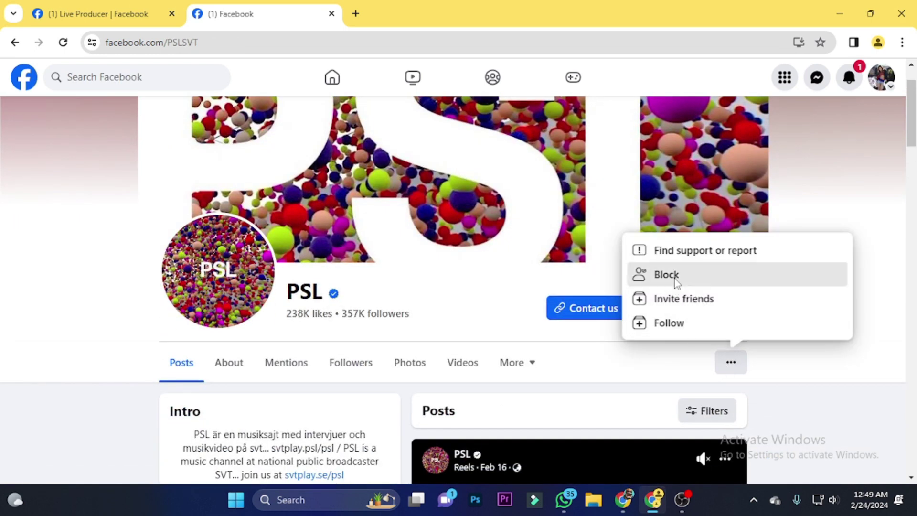
left_click(662, 273)
left_click(567, 361)
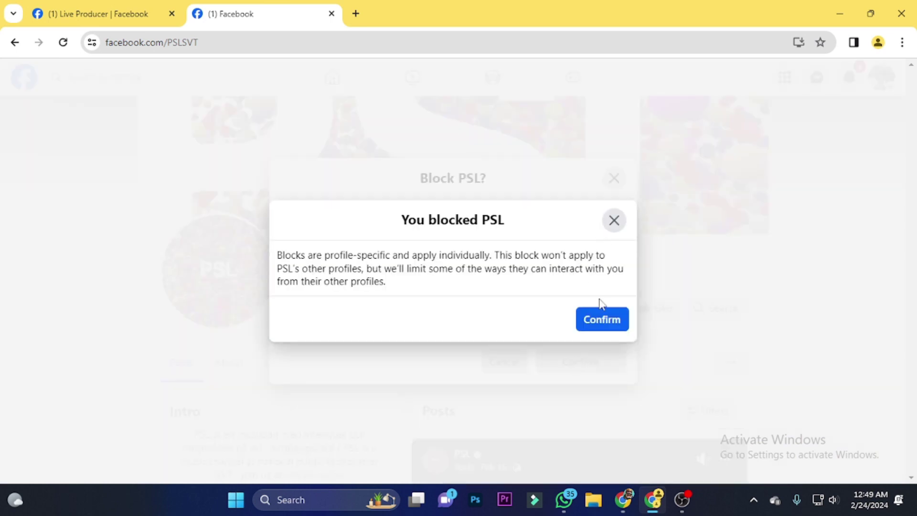
left_click(598, 319)
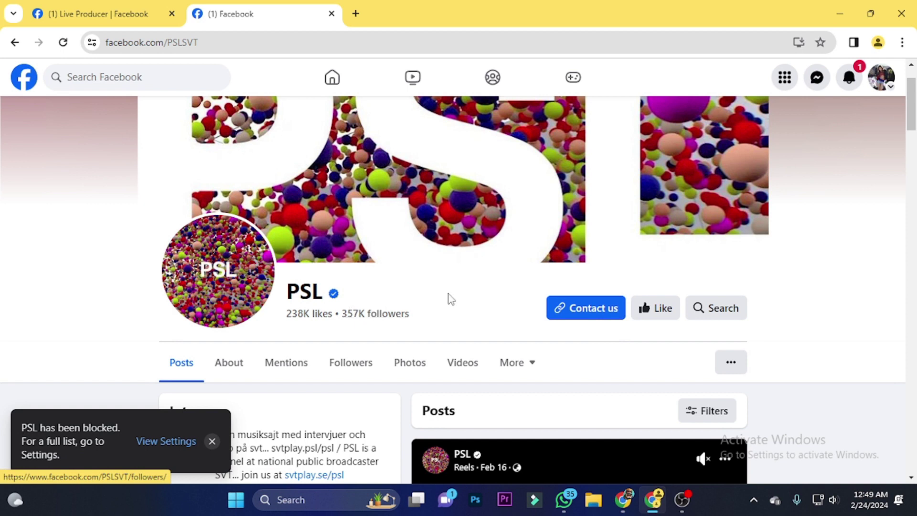
- Return to the psl search results, look through them, and search for "pakistan cricket board" instead
left_click(8, 41)
scroll(508, 299, "down", 6)
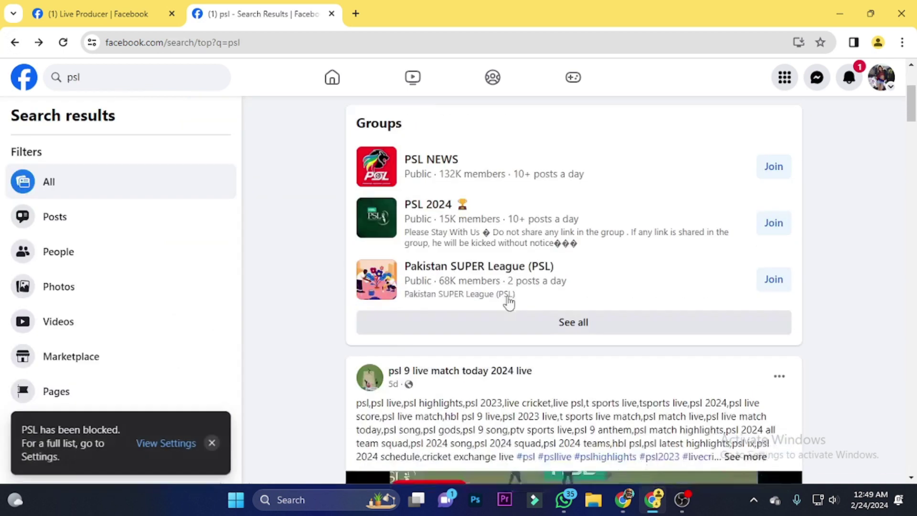
scroll(541, 294, "down", 15)
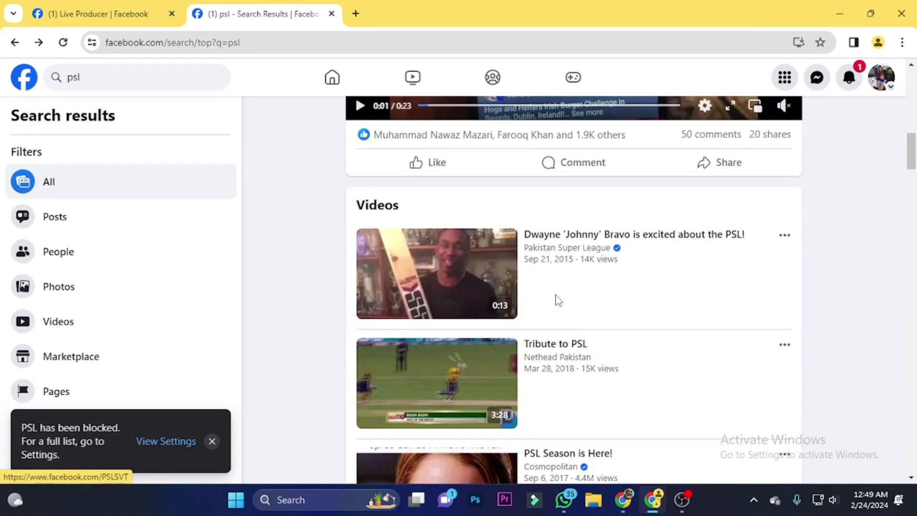
scroll(556, 298, "down", 3)
scroll(553, 299, "up", 18)
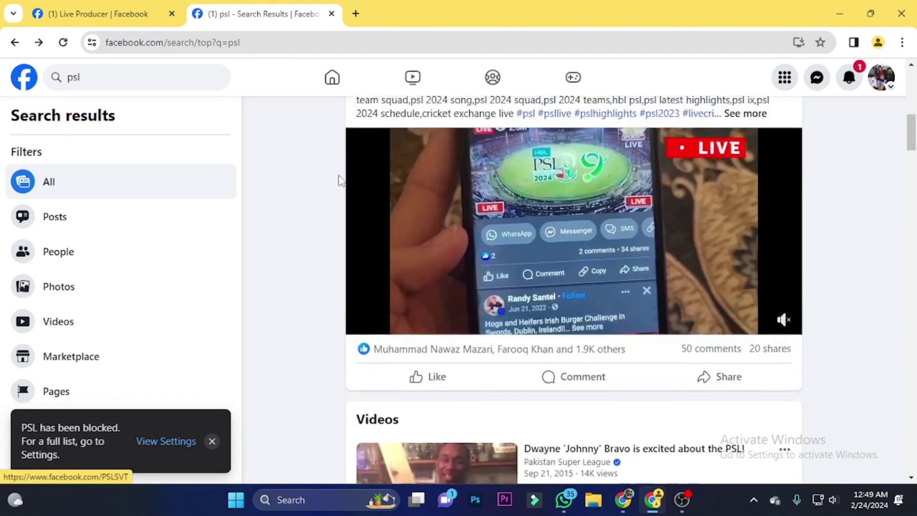
left_click(98, 81)
type("pakistan cricket board")
key("Return")
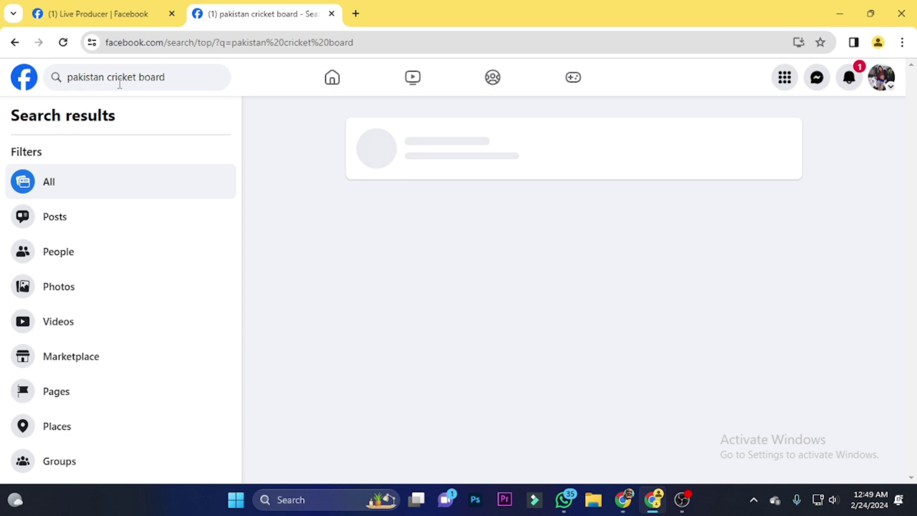
- Open the Pakistan Cricket Team page from the search results, block it with confirmation, and return to the results
left_click(440, 142)
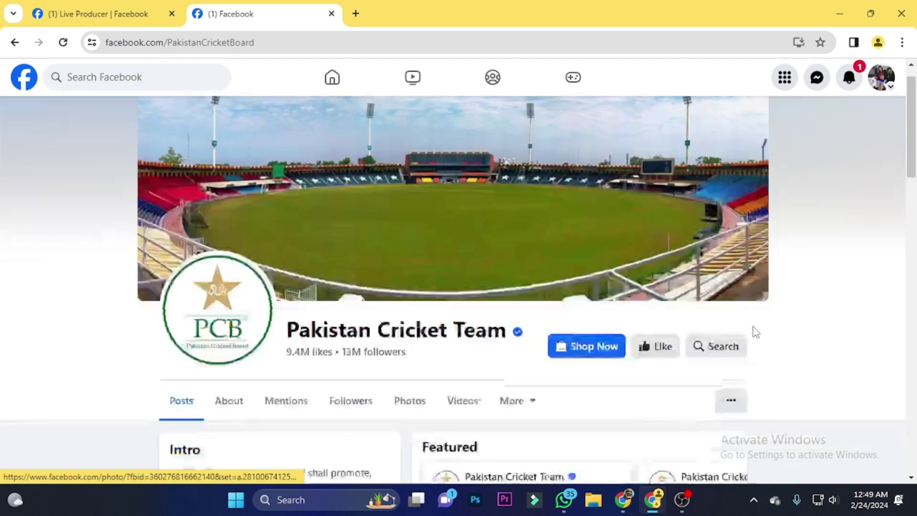
scroll(753, 328, "down", 4)
left_click(731, 228)
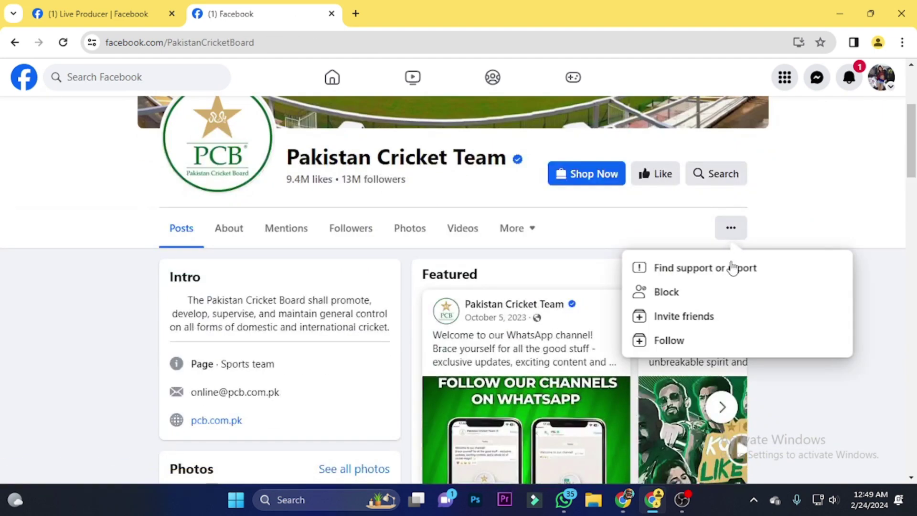
left_click(669, 292)
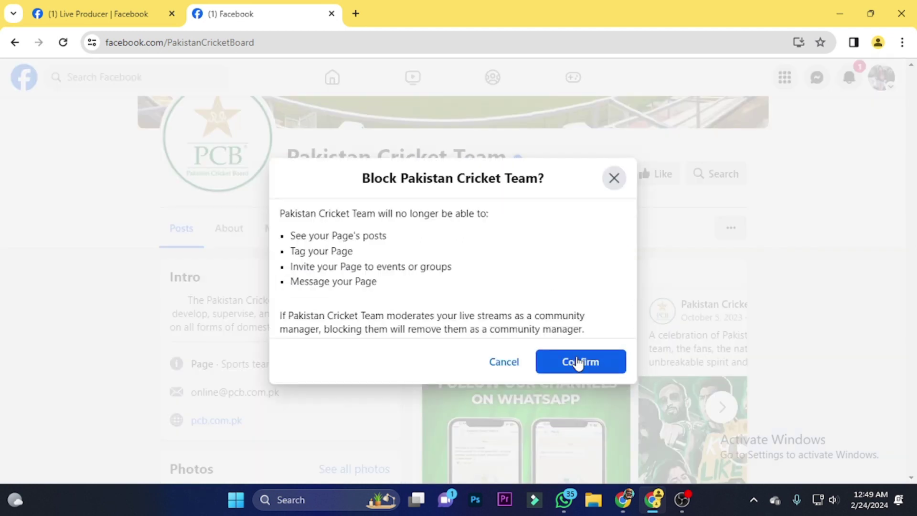
left_click(579, 363)
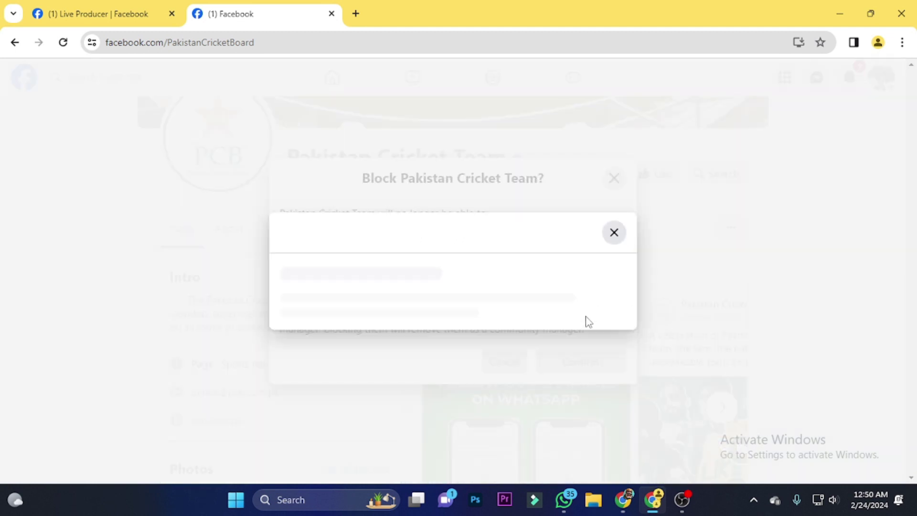
left_click(596, 321)
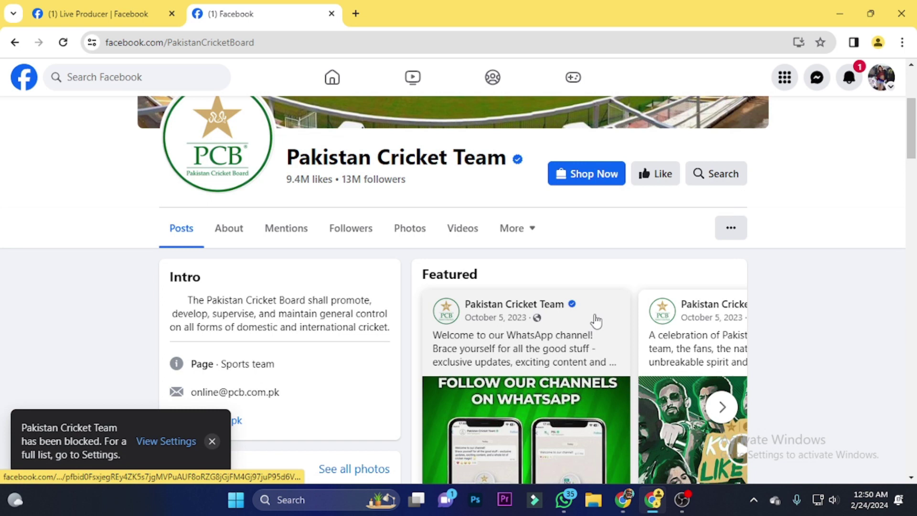
left_click(23, 45)
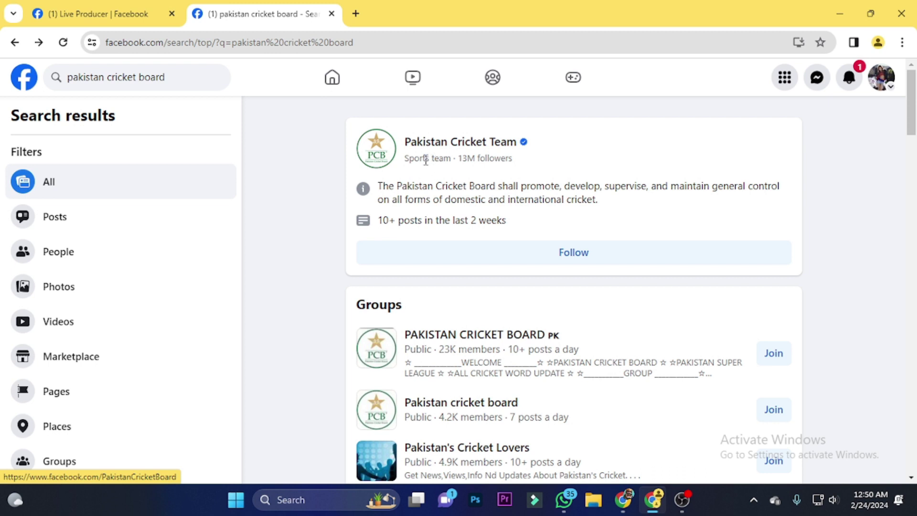
left_click(178, 75)
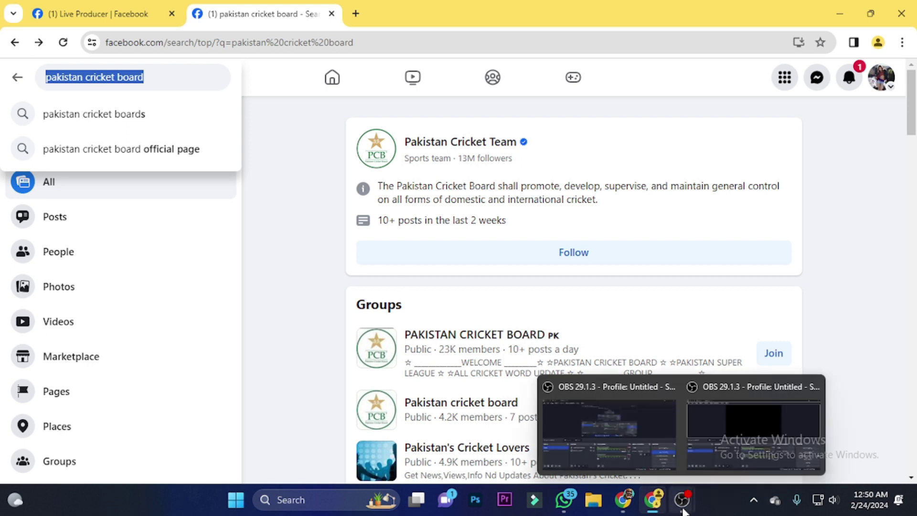
- In the live video's audience settings, enable restricted locations and add Multan in Punjab and Multan in Khyber Pakhtunkhwa, Pakistan
mouse_move(624, 500)
left_click(102, 14)
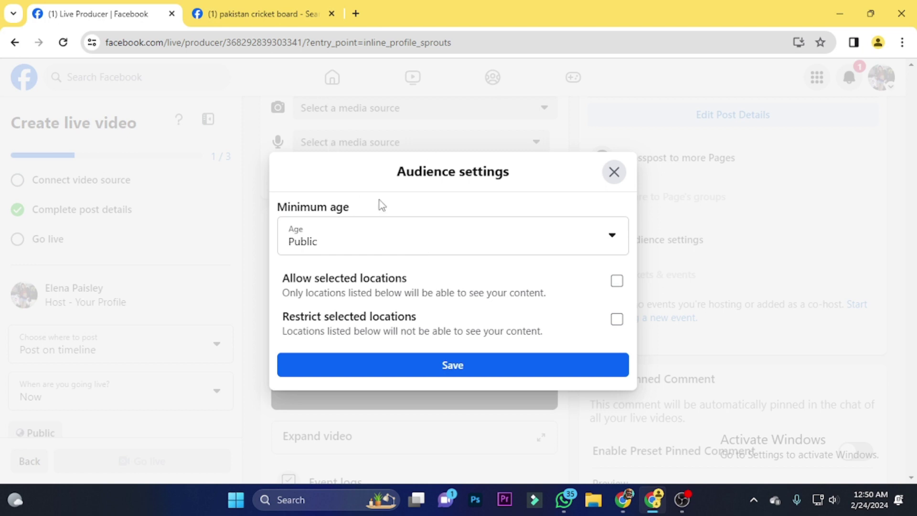
left_click(617, 319)
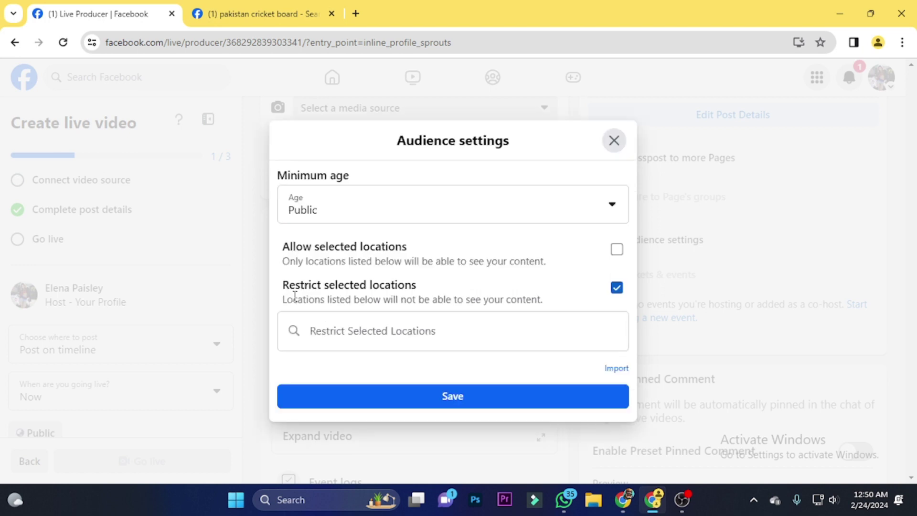
left_click(356, 328)
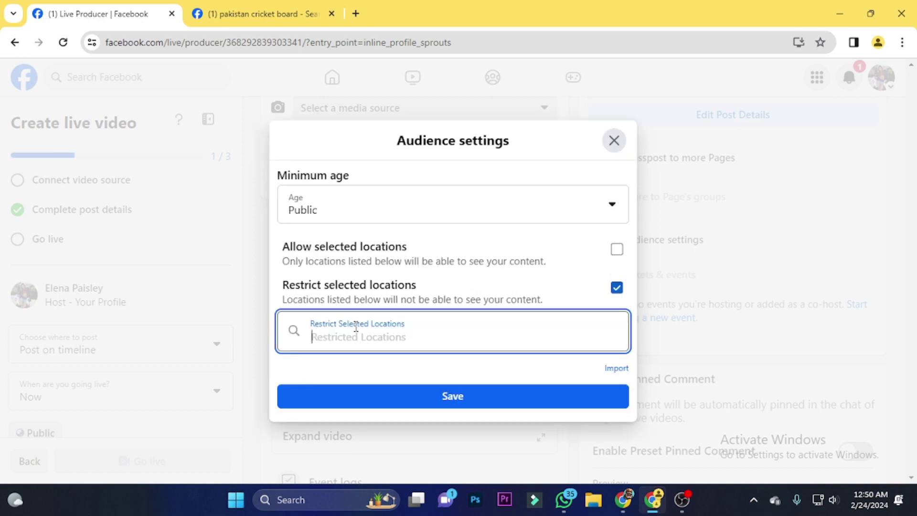
type("multan")
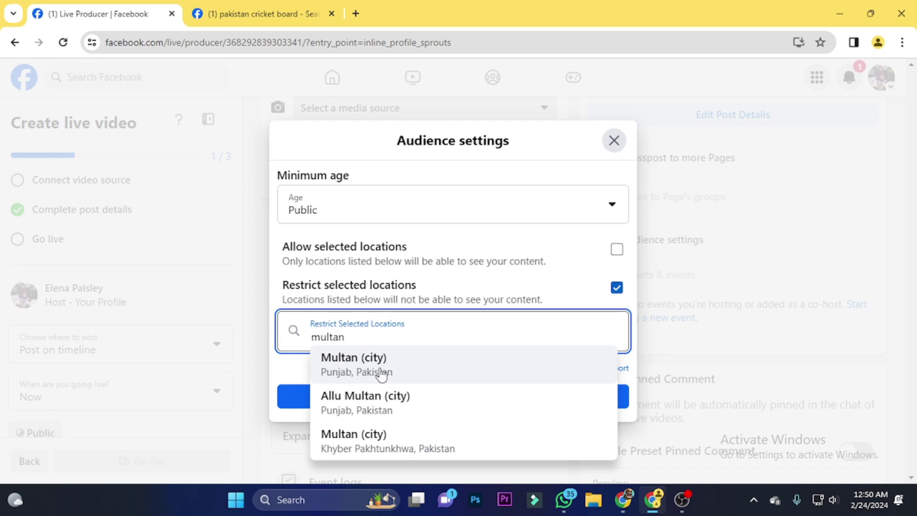
left_click(405, 372)
left_click(384, 313)
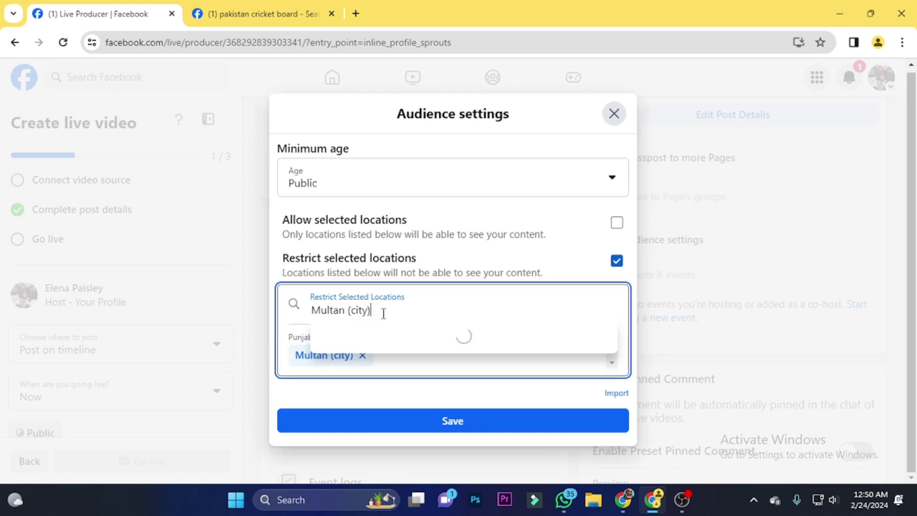
key("BackSpace")
key("BackSpace")
left_click(374, 421)
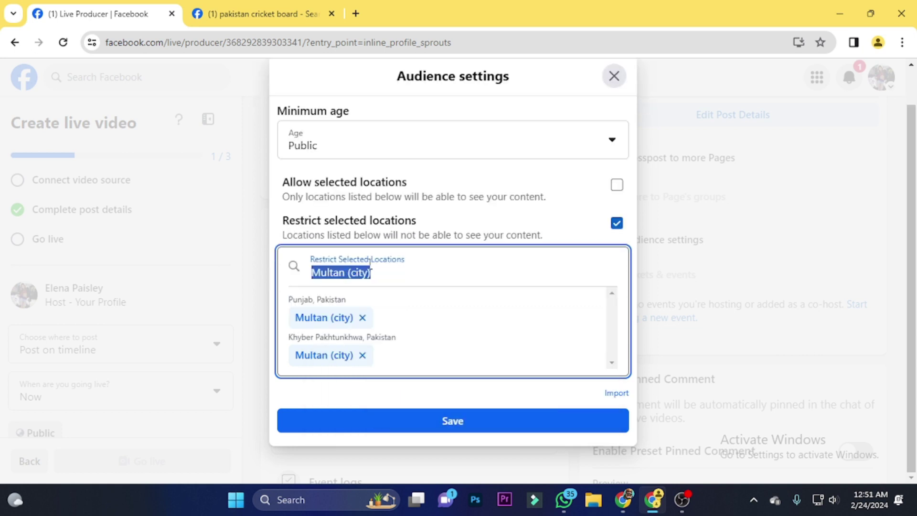
- Add Karachi (city) in Sindh, Pakistan, and the whole Sindh region to the restricted locations
key("BackSpace")
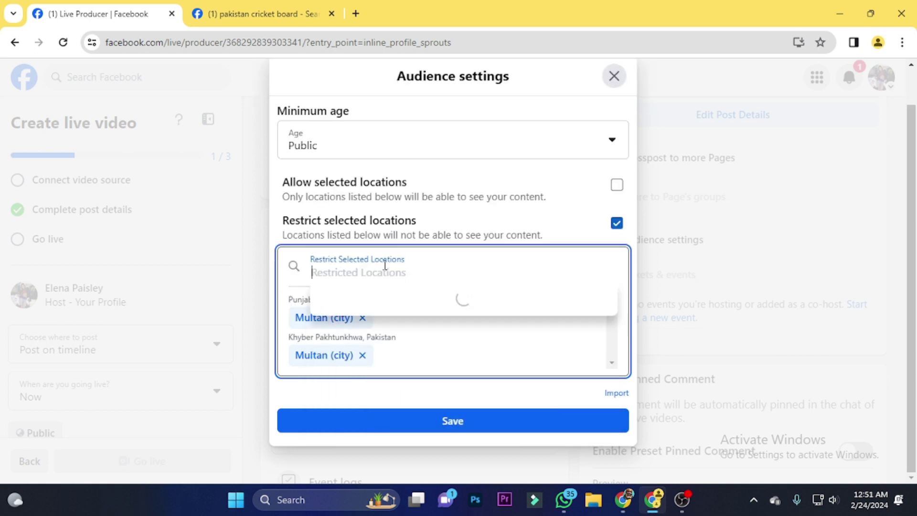
type("kara")
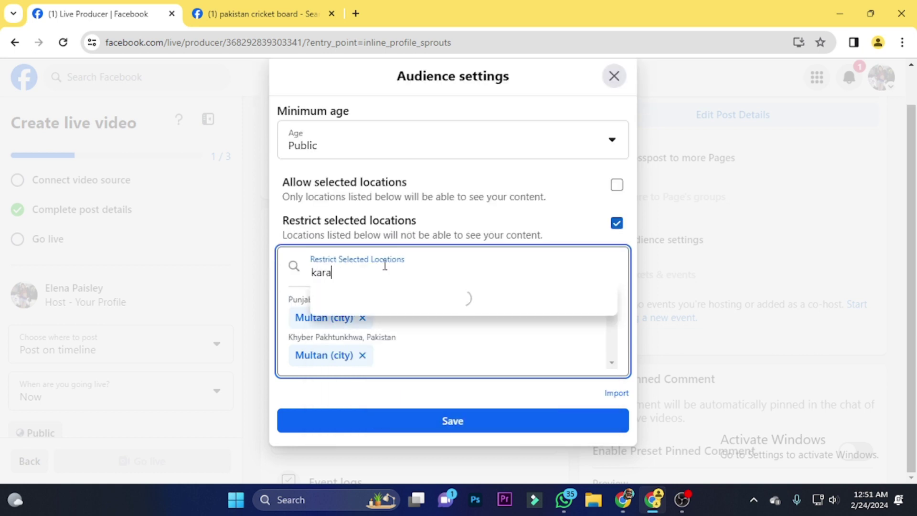
type("c")
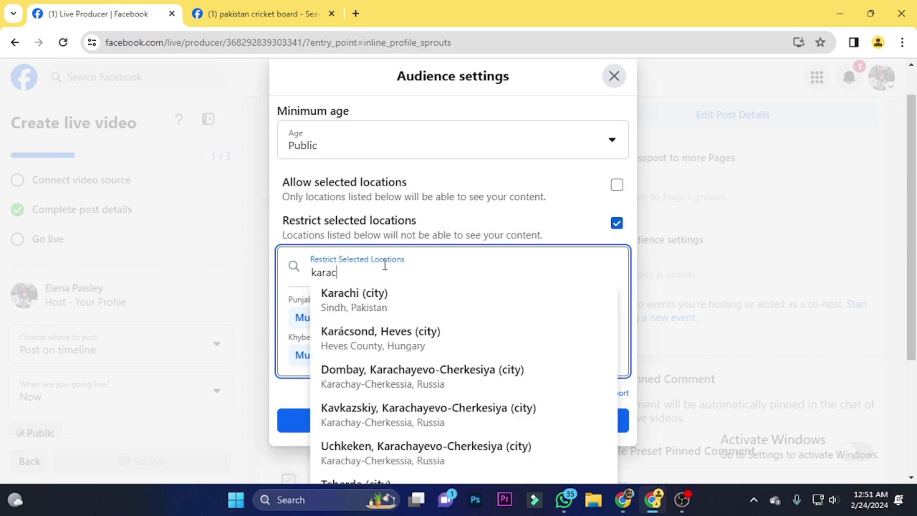
left_click(358, 299)
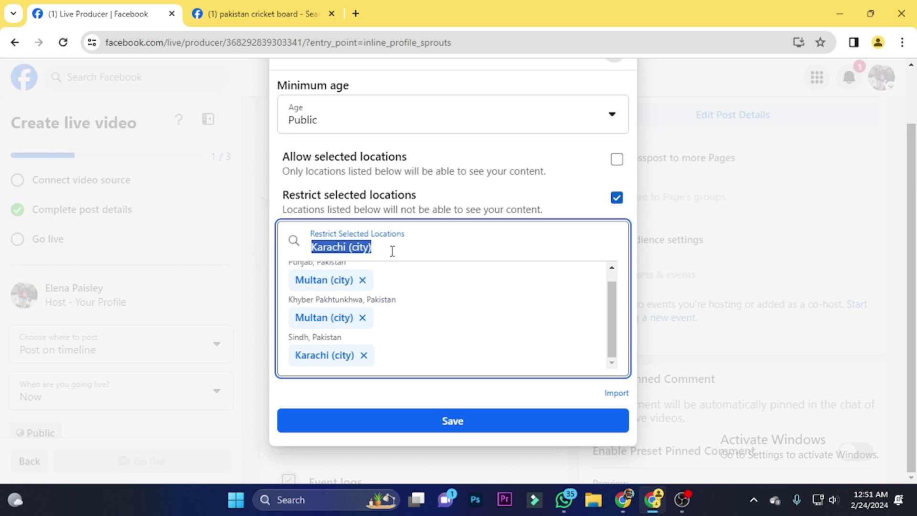
type("sim")
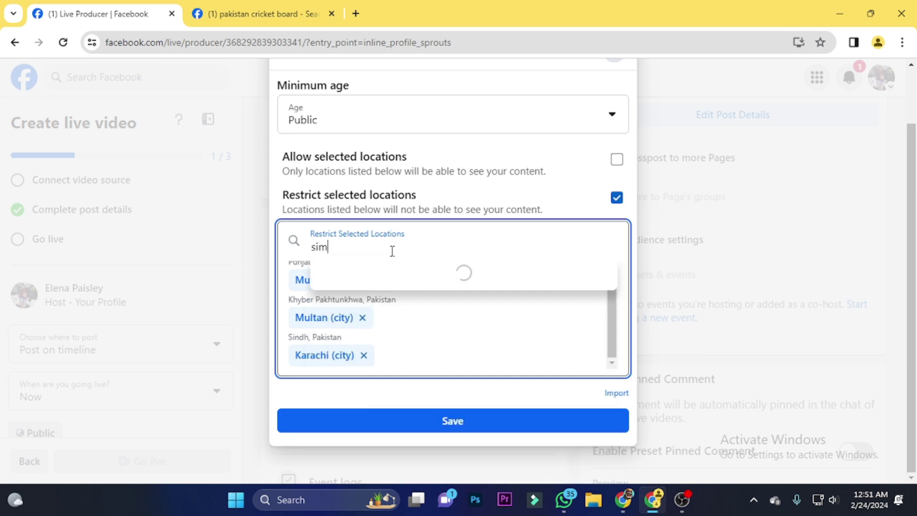
key("BackSpace")
type("ndh")
left_click(344, 264)
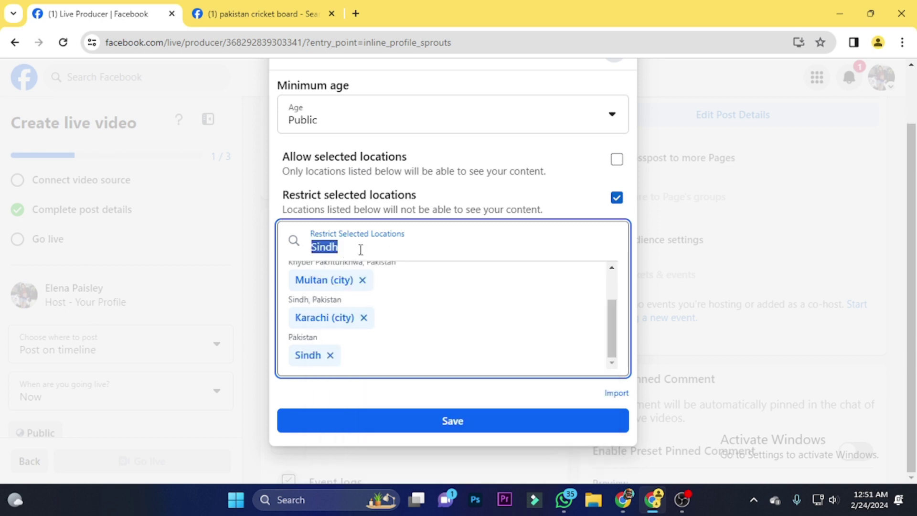
- Add Islamabad (city) in Punjab, the United Kingdom, and London (city) in Kentucky to the restricted locations
type("ahea")
key("BackSpace")
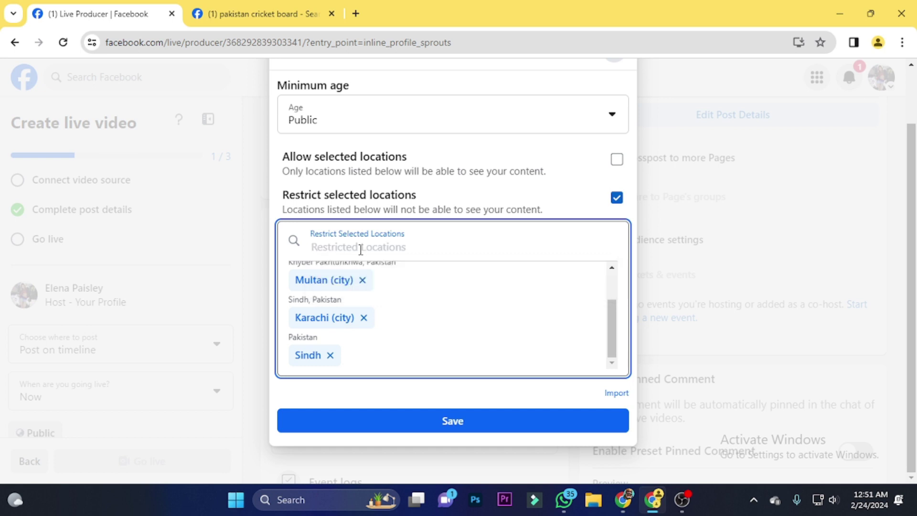
type("islam")
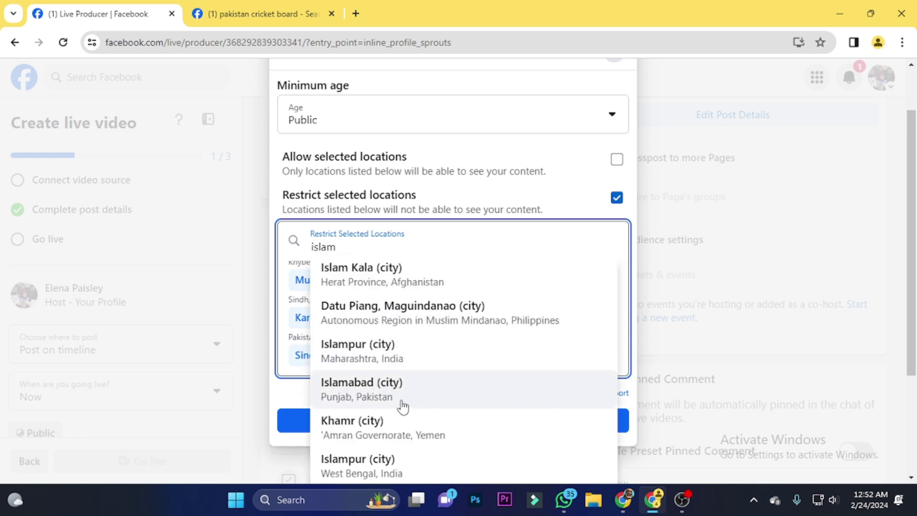
left_click(388, 390)
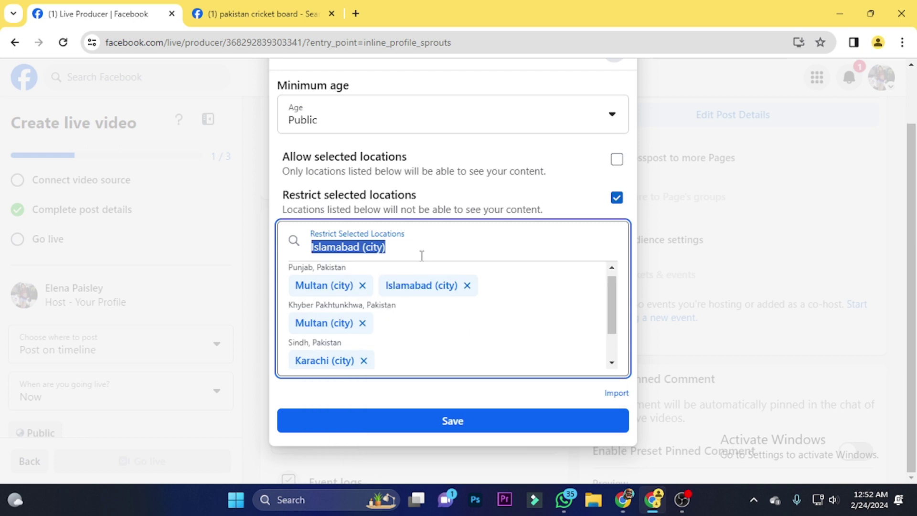
type("u")
key("BackSpace")
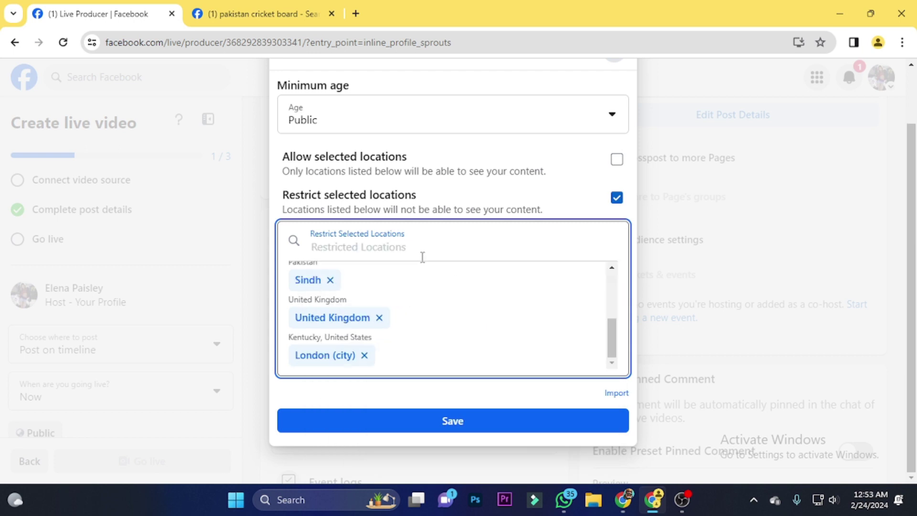
- Check the list of restricted locations and save the audience settings
scroll(431, 289, "up", 5)
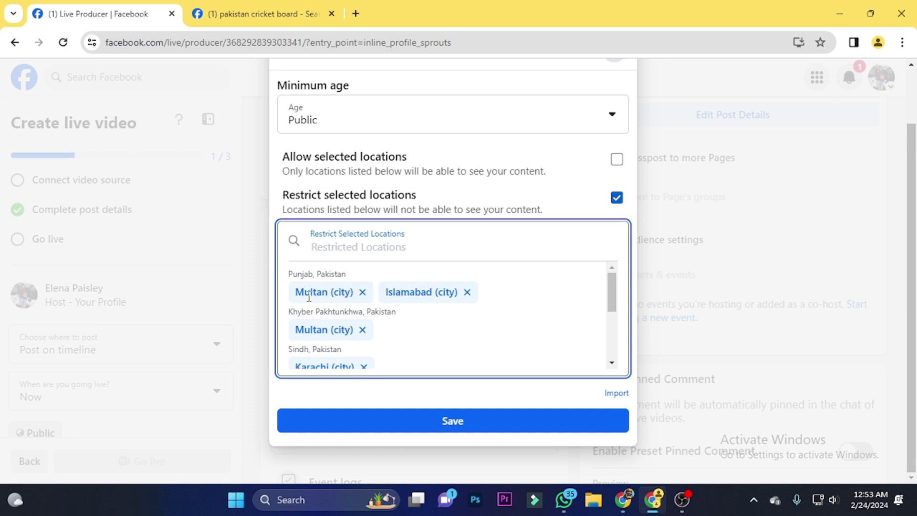
scroll(343, 296, "down", 1)
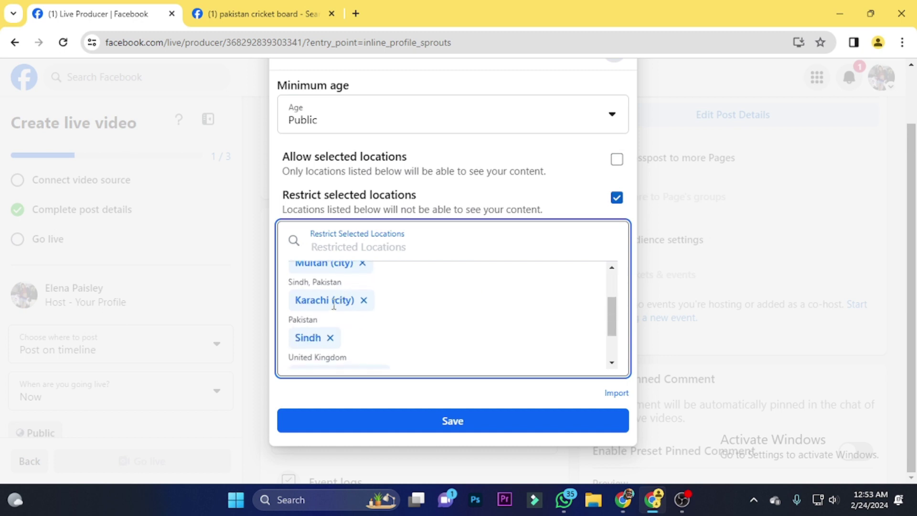
scroll(333, 306, "down", 1)
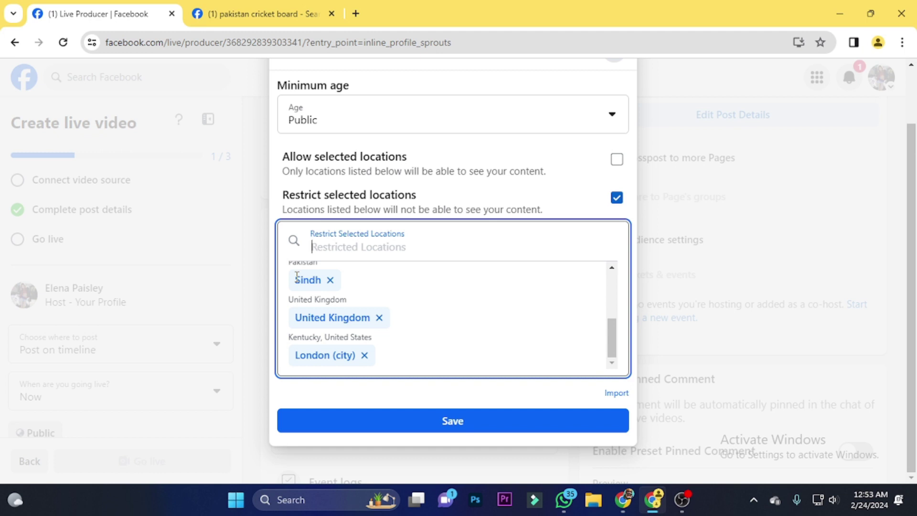
left_click(459, 422)
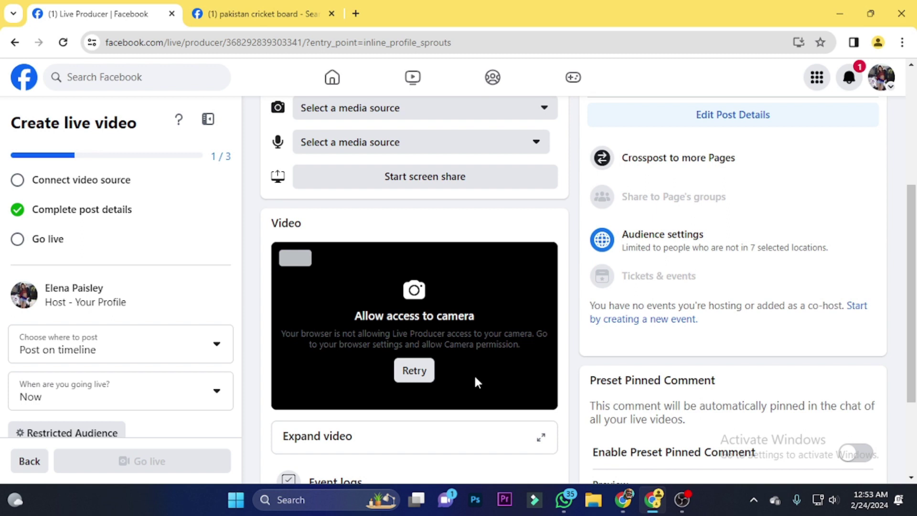
scroll(475, 379, "up", 5)
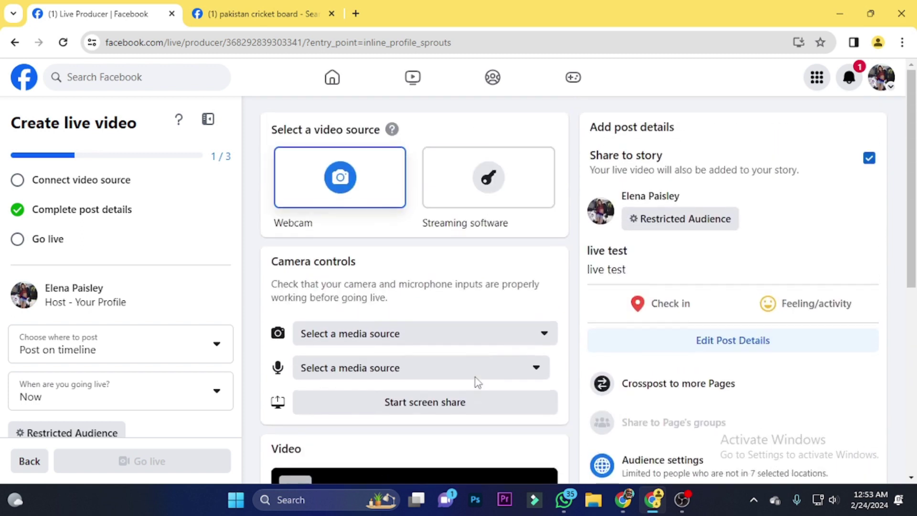
- Switch to OBS and add a new Browser source named "Browser" to Scene 2
left_click(684, 500)
left_click(742, 422)
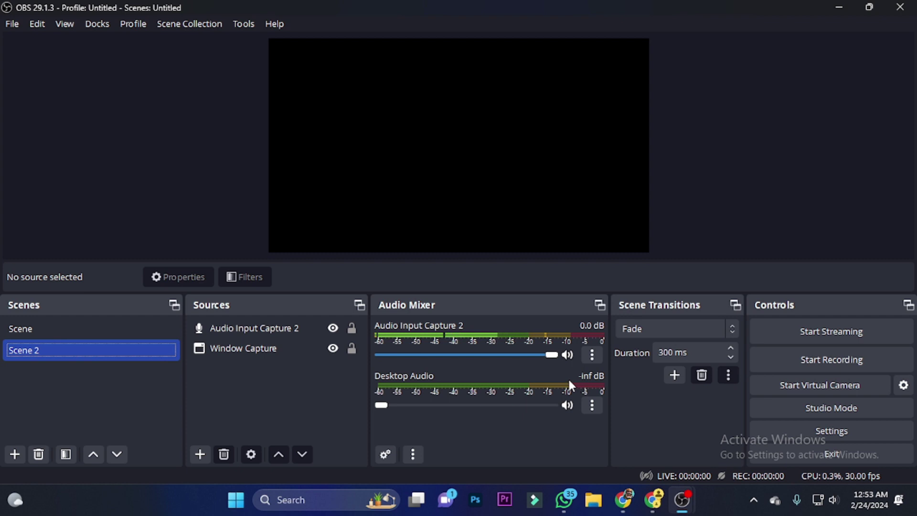
mouse_move(651, 496)
right_click(281, 381)
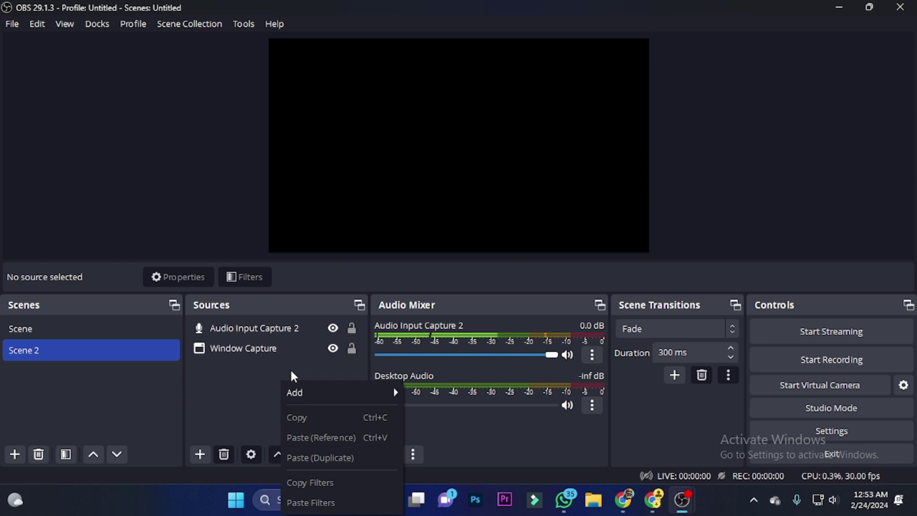
mouse_move(346, 401)
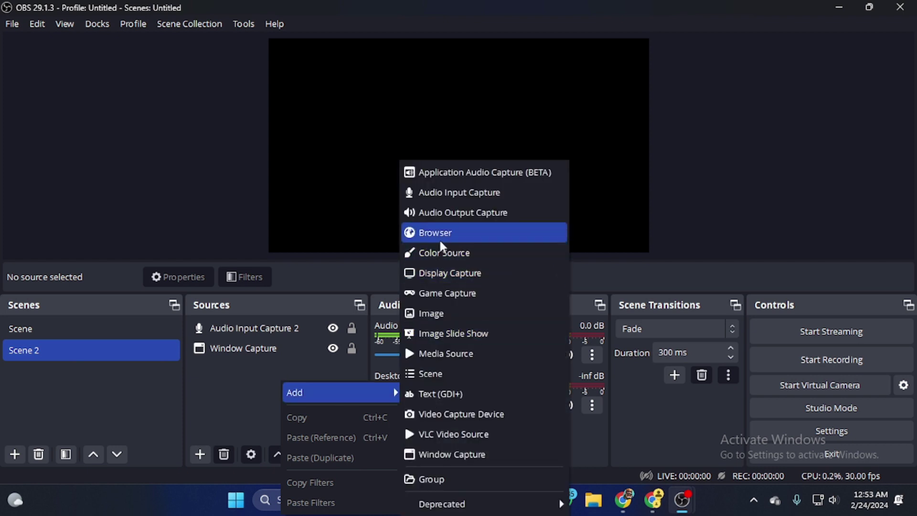
left_click(440, 241)
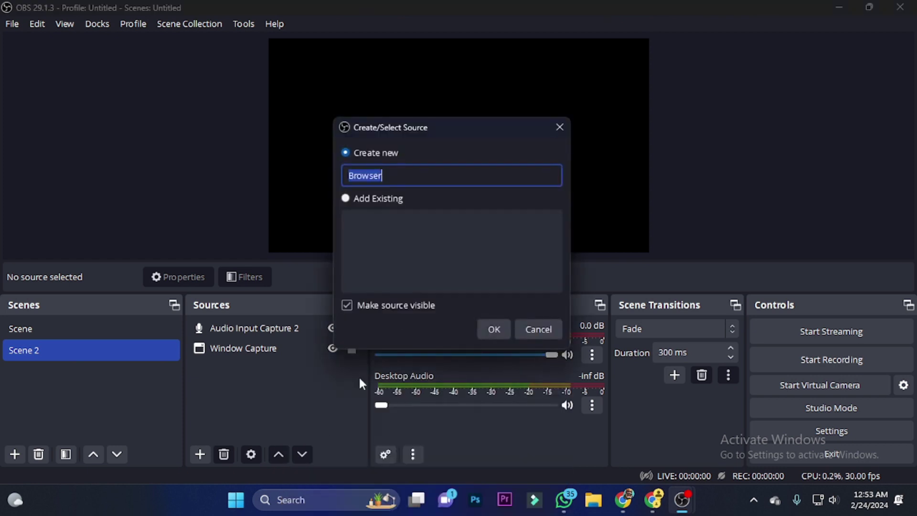
left_click(494, 336)
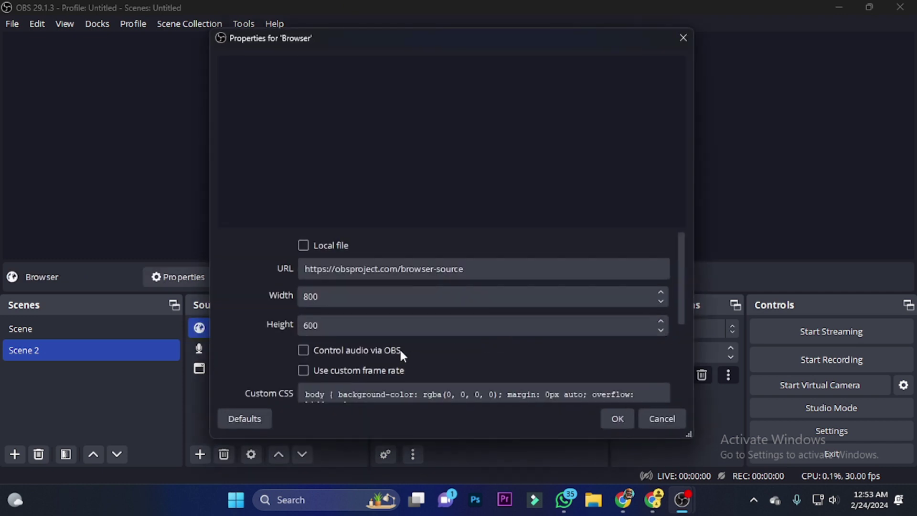
- Switch to Chrome, search YouTube for "psl", open the Lahore Qalandars vs Quetta "Match Winning Knock" video and copy its URL
left_click(624, 499)
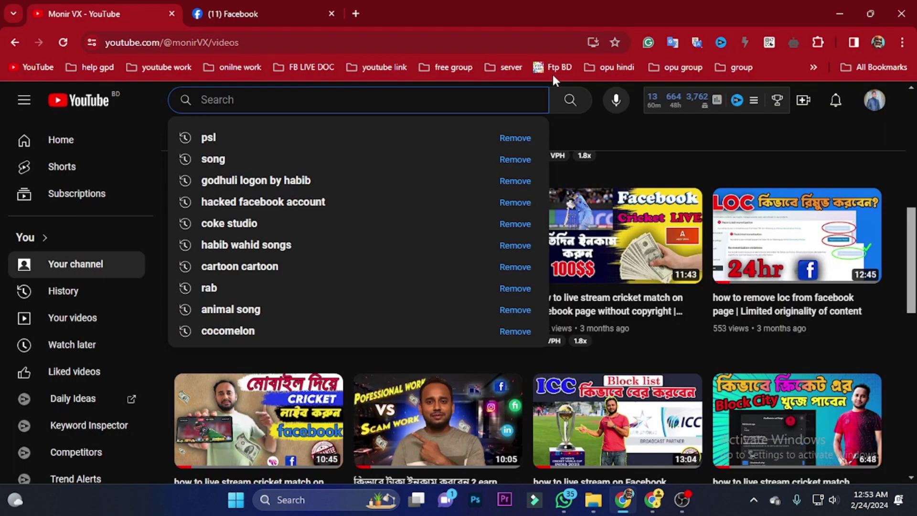
left_click(556, 70)
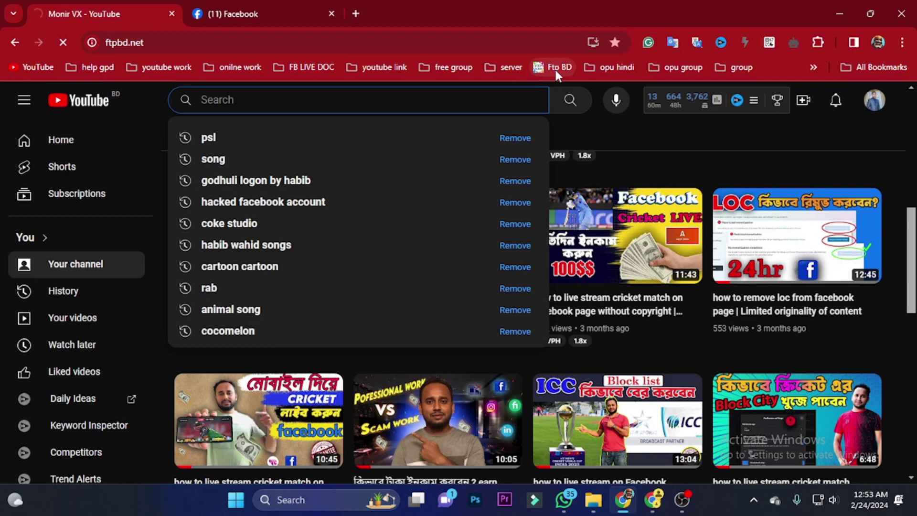
left_click(20, 43)
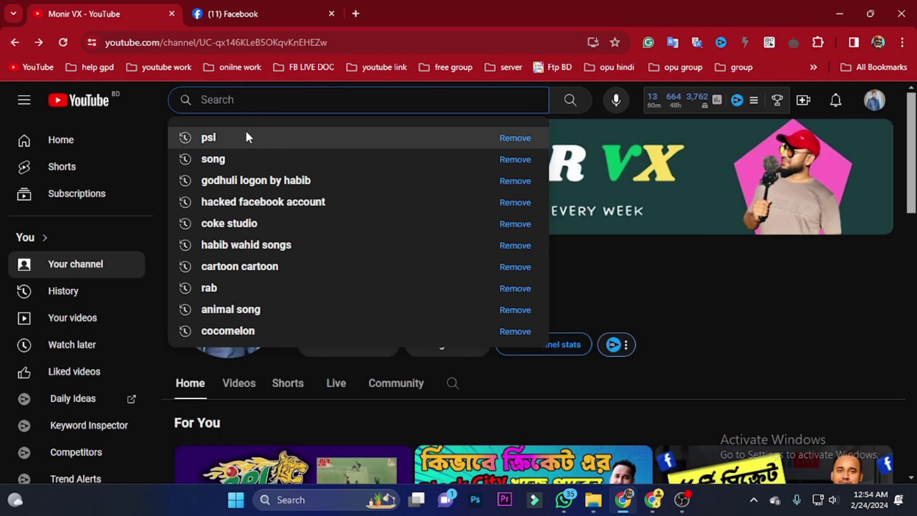
left_click(245, 136)
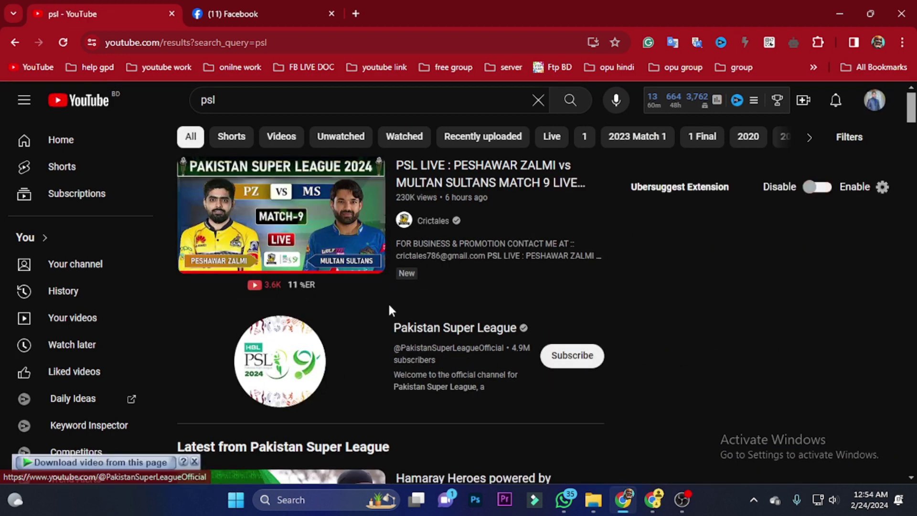
scroll(334, 287, "down", 5)
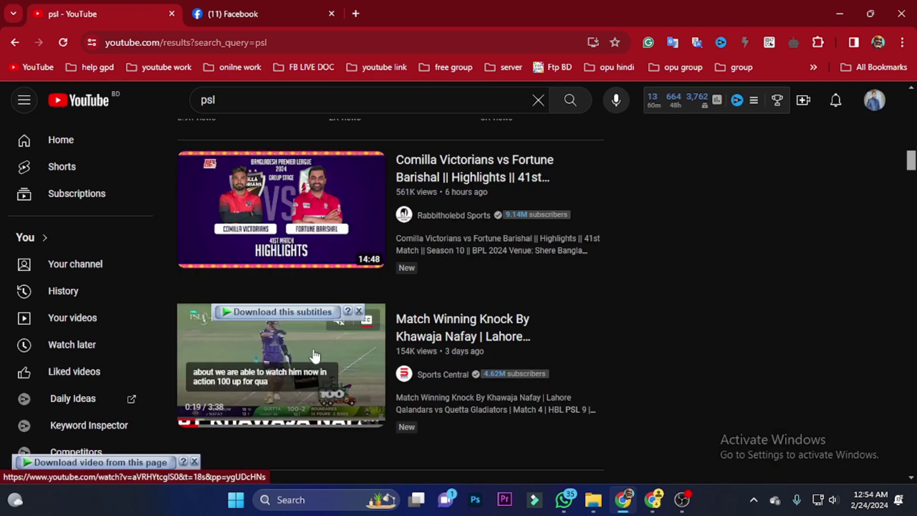
left_click(309, 364)
left_click(282, 46)
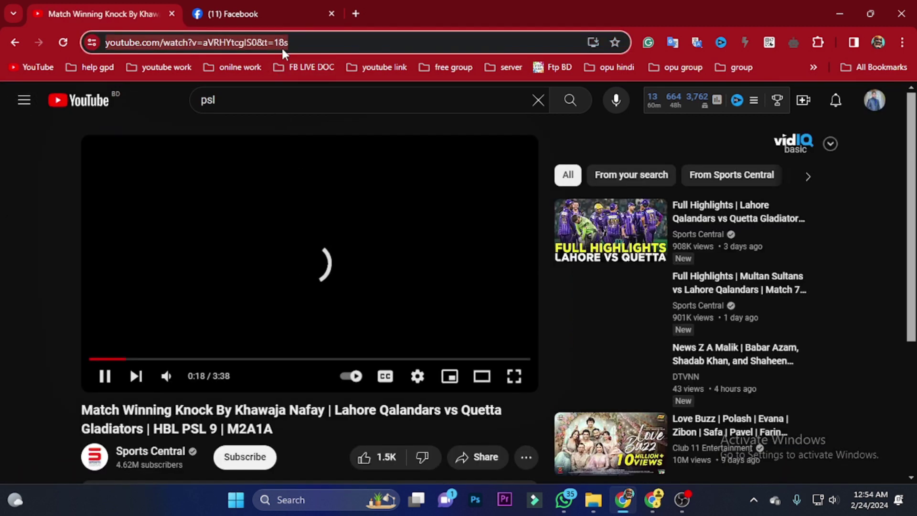
key("alt+Left")
- Return to OBS, replace the Browser source's URL with the copied video link and fit the source to the canvas
mouse_move(682, 500)
left_click(716, 446)
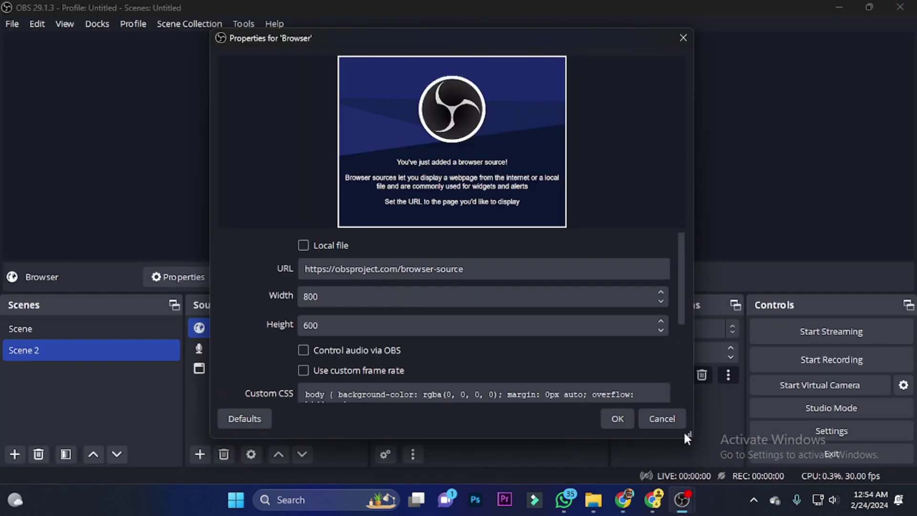
triple_click(341, 264)
key("ctrl+v")
left_click(618, 419)
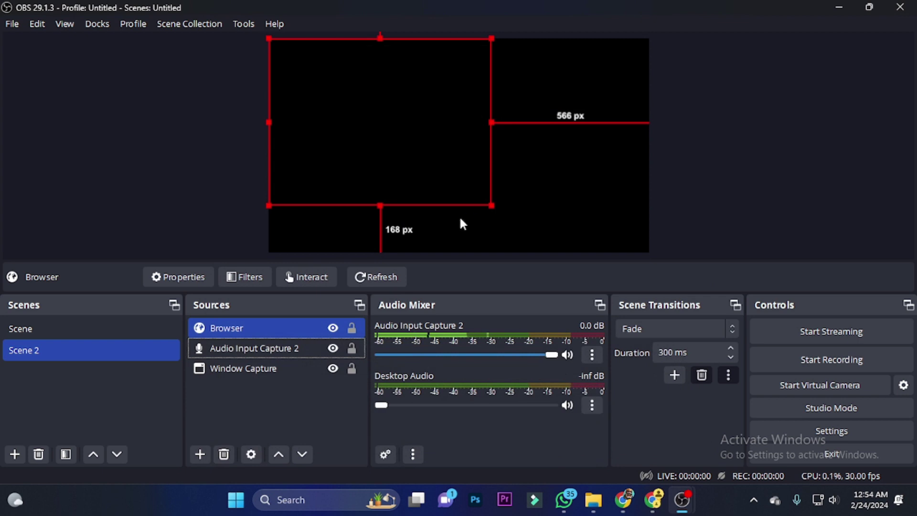
key("ctrl+s")
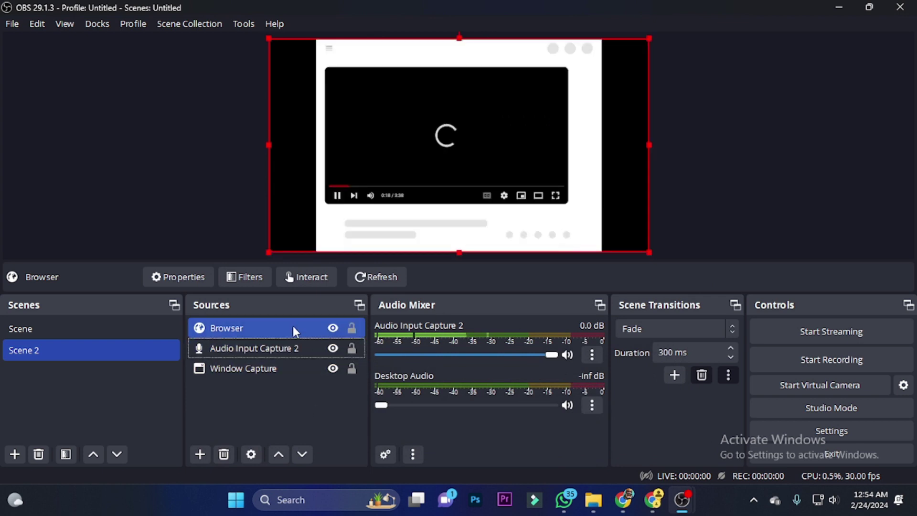
- Interact with the Browser source to switch its YouTube video to full screen, and close the interaction window
left_click(307, 277)
left_click(603, 318)
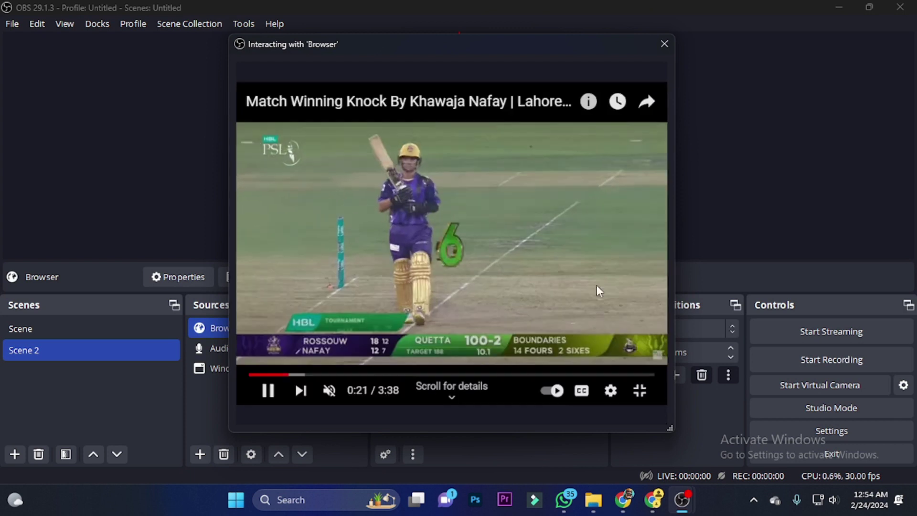
left_click(664, 43)
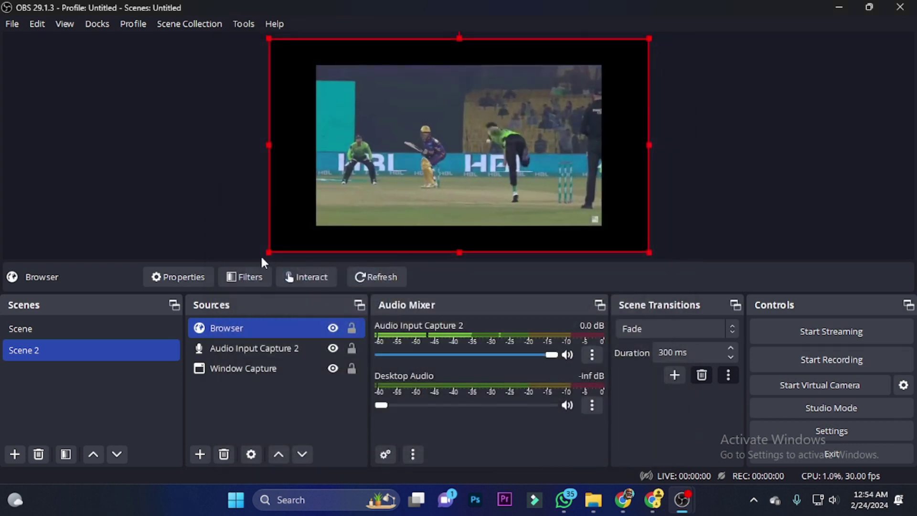
- Enlarge and reposition the Browser source so the cricket video fills the canvas and its black borders fall outside
left_click_drag(269, 253, 224, 261)
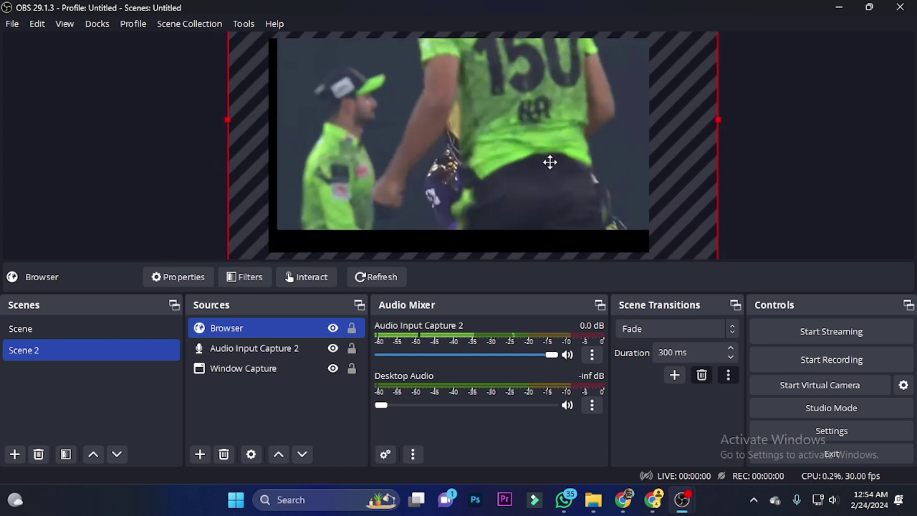
left_click_drag(550, 163, 528, 185)
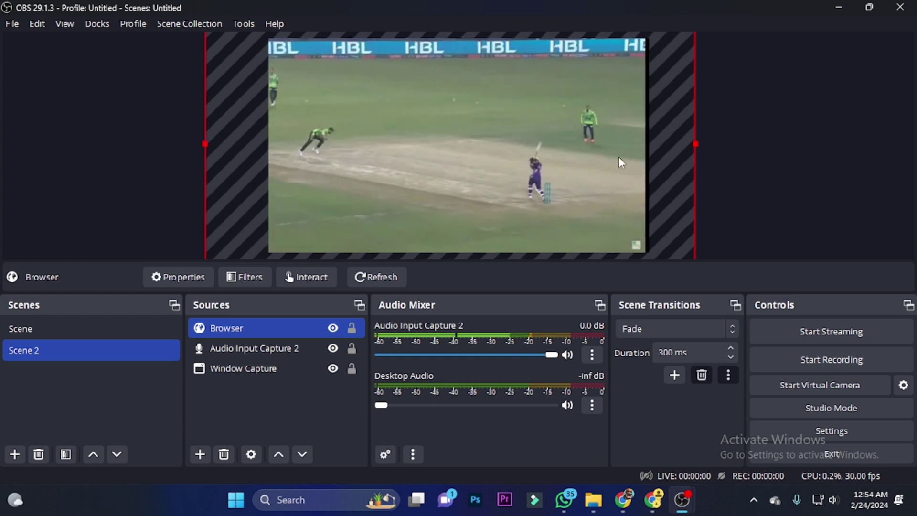
mouse_move(696, 144)
left_mouse_down()
mouse_move(679, 144)
mouse_move(698, 144)
left_mouse_up()
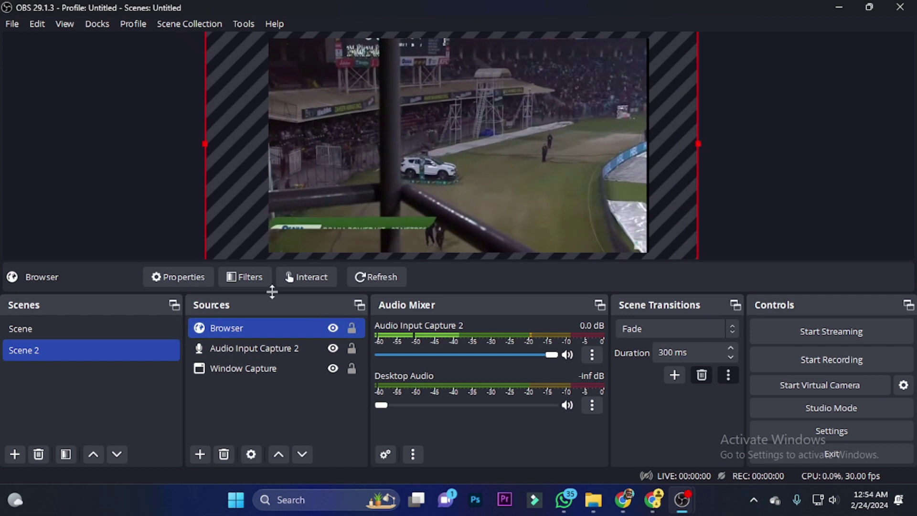
- Add a VST 2.x Plug-in audio filter to the Browser source and select the reajs plug-in
left_click(253, 281)
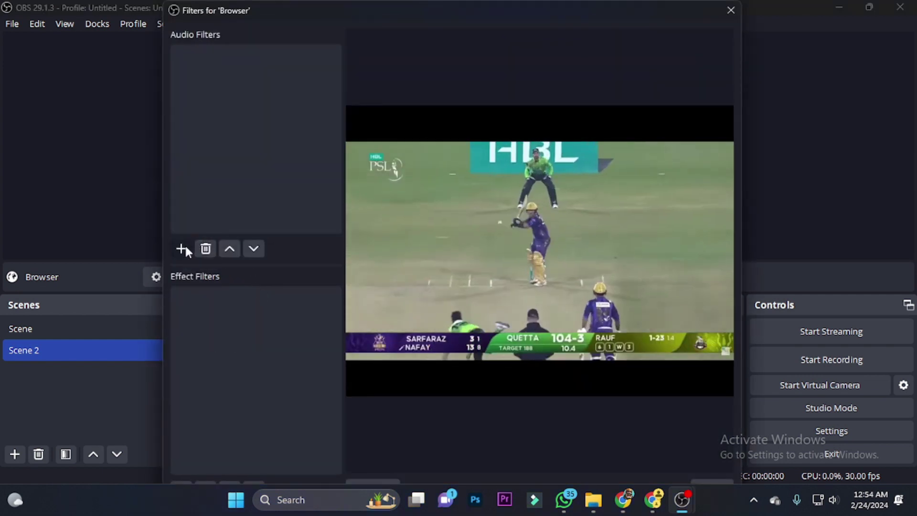
left_click(183, 249)
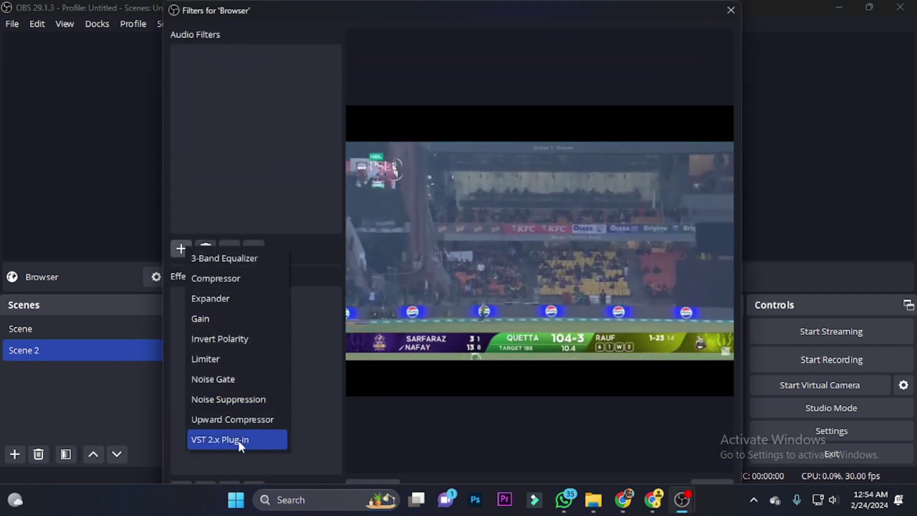
left_click(236, 440)
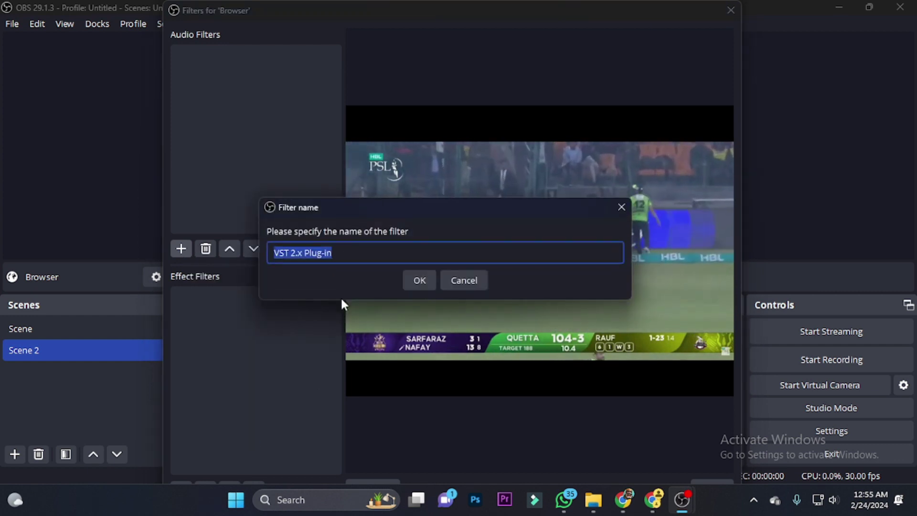
left_click(416, 279)
left_click(486, 270)
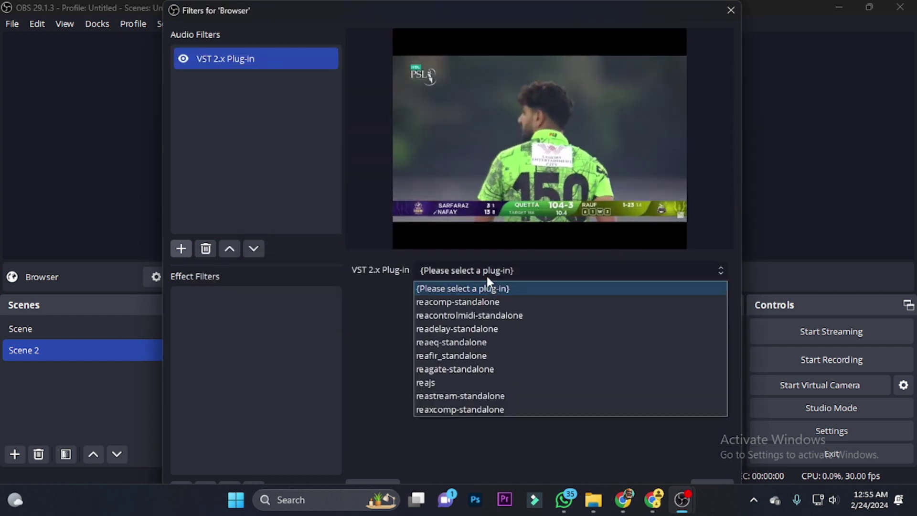
left_click(433, 383)
- Open the ReaJS plug-in interface and load the pitch/superpitch effect
left_click(457, 300)
left_click(602, 79)
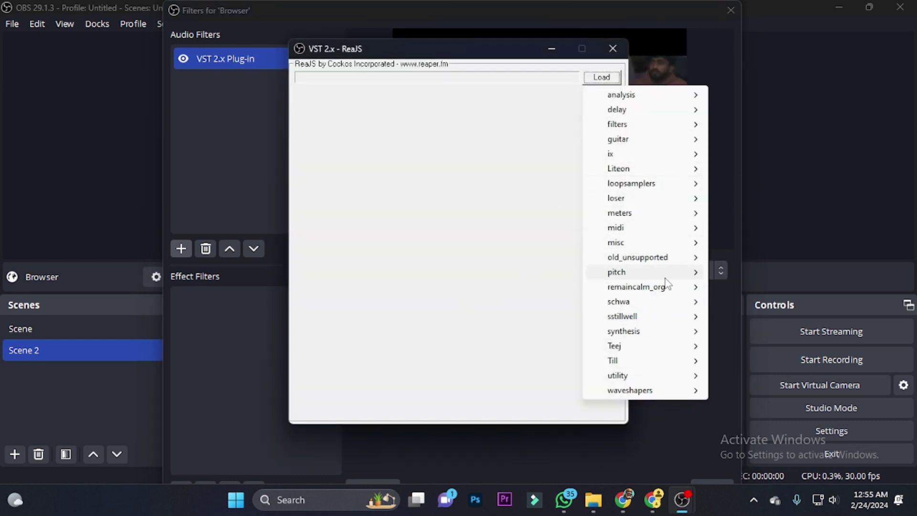
mouse_move(681, 274)
left_click(740, 346)
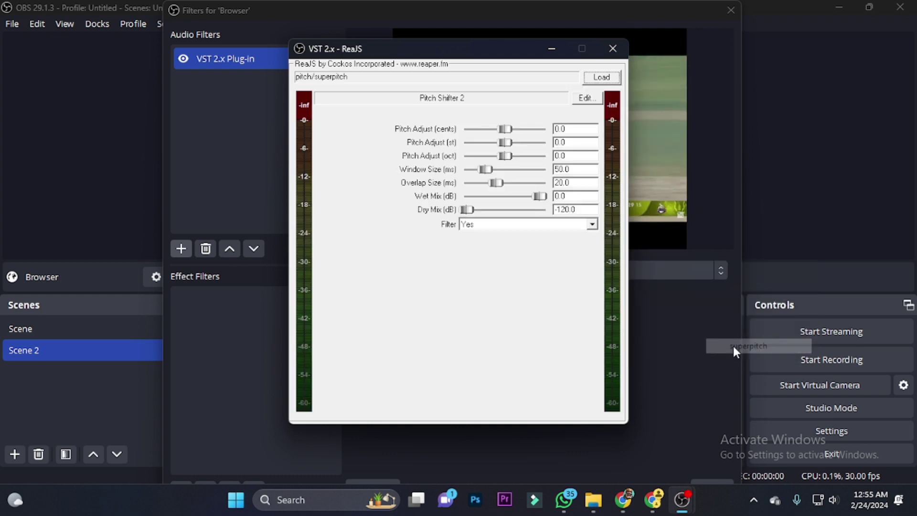
- Set Pitch Adjust to 20.0 cents, 2.0 semitones and -1.0 octave, and close the plug-in window
left_click_drag(506, 129, 515, 147)
left_click(514, 146)
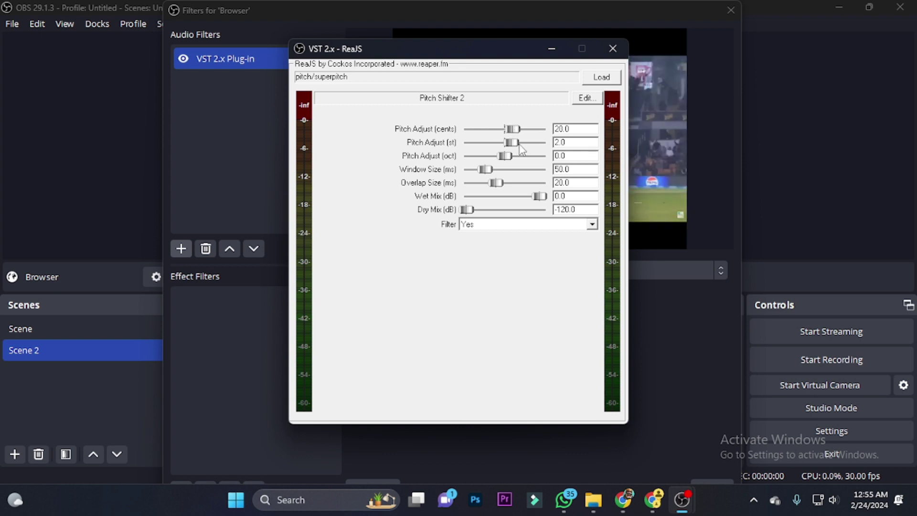
left_click(505, 163)
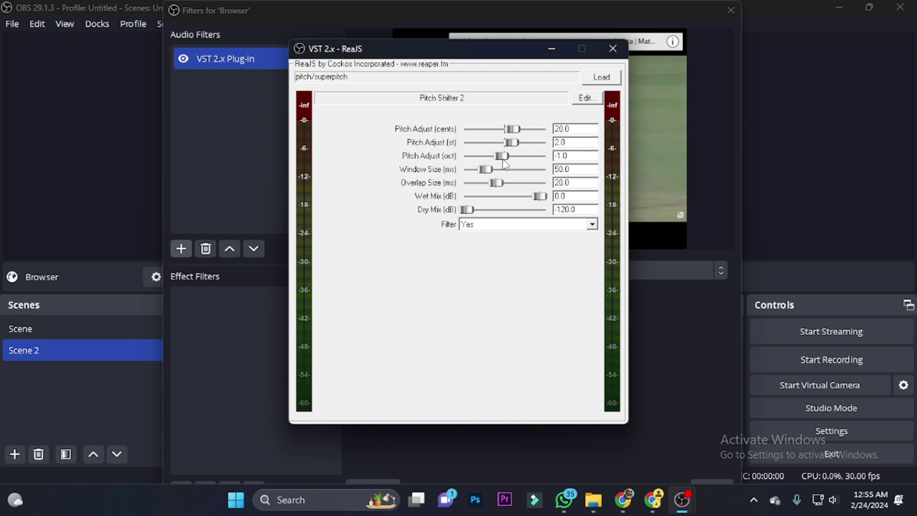
left_click(613, 48)
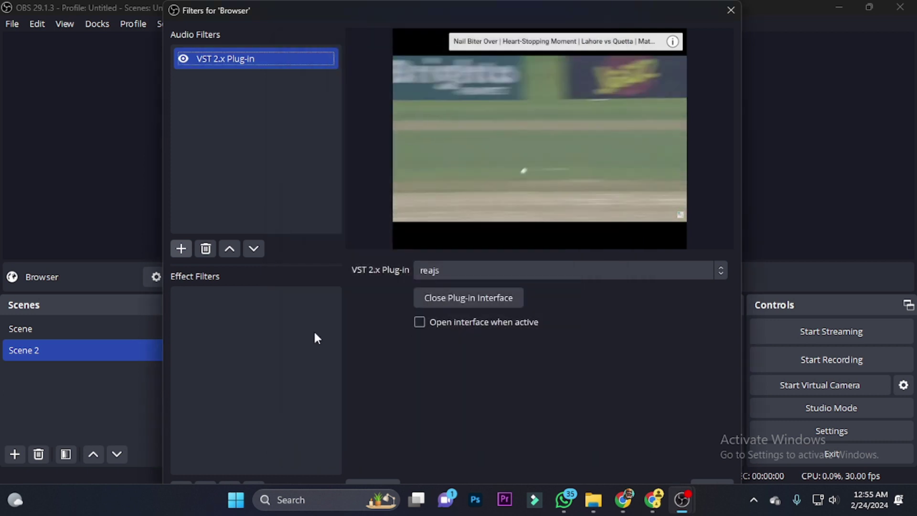
- Add a Color Correction effect filter to the Browser source with gamma 0.51 and contrast -0.73
left_click(180, 481)
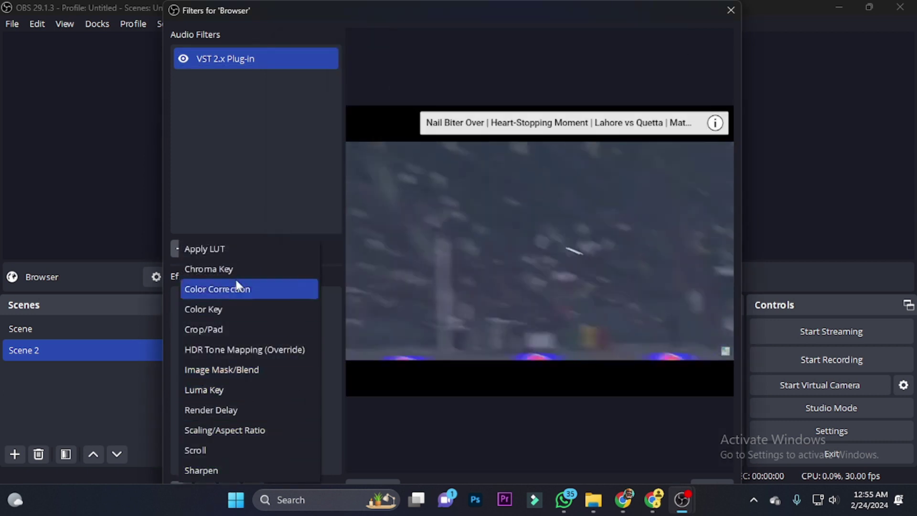
left_click(230, 290)
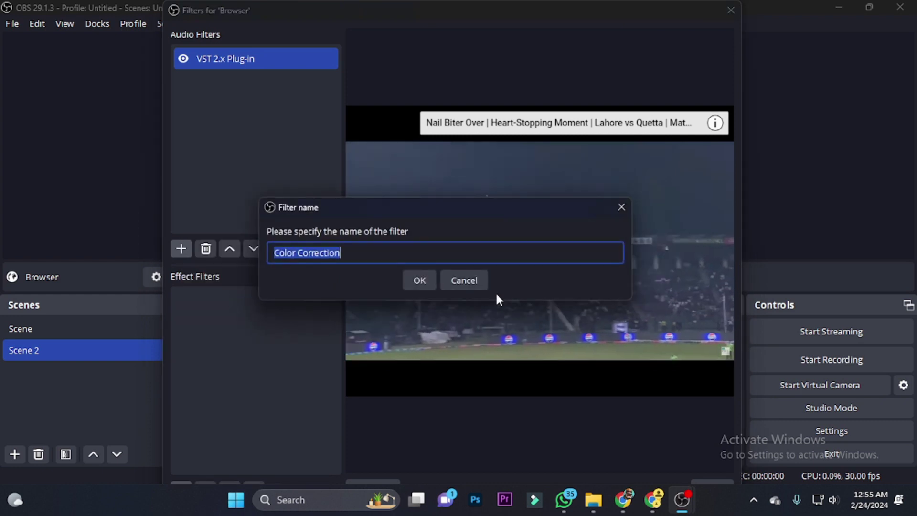
left_click(417, 279)
left_click_drag(543, 298, 565, 301)
left_click_drag(534, 329, 518, 329)
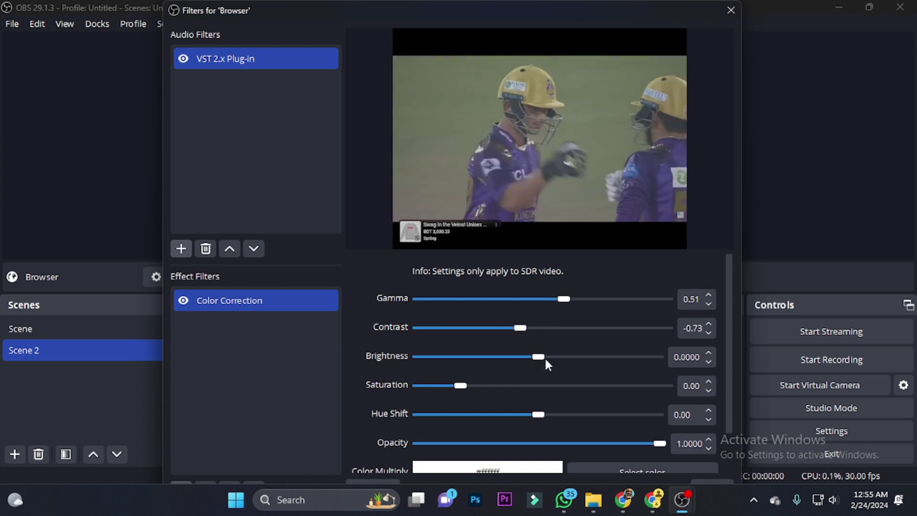